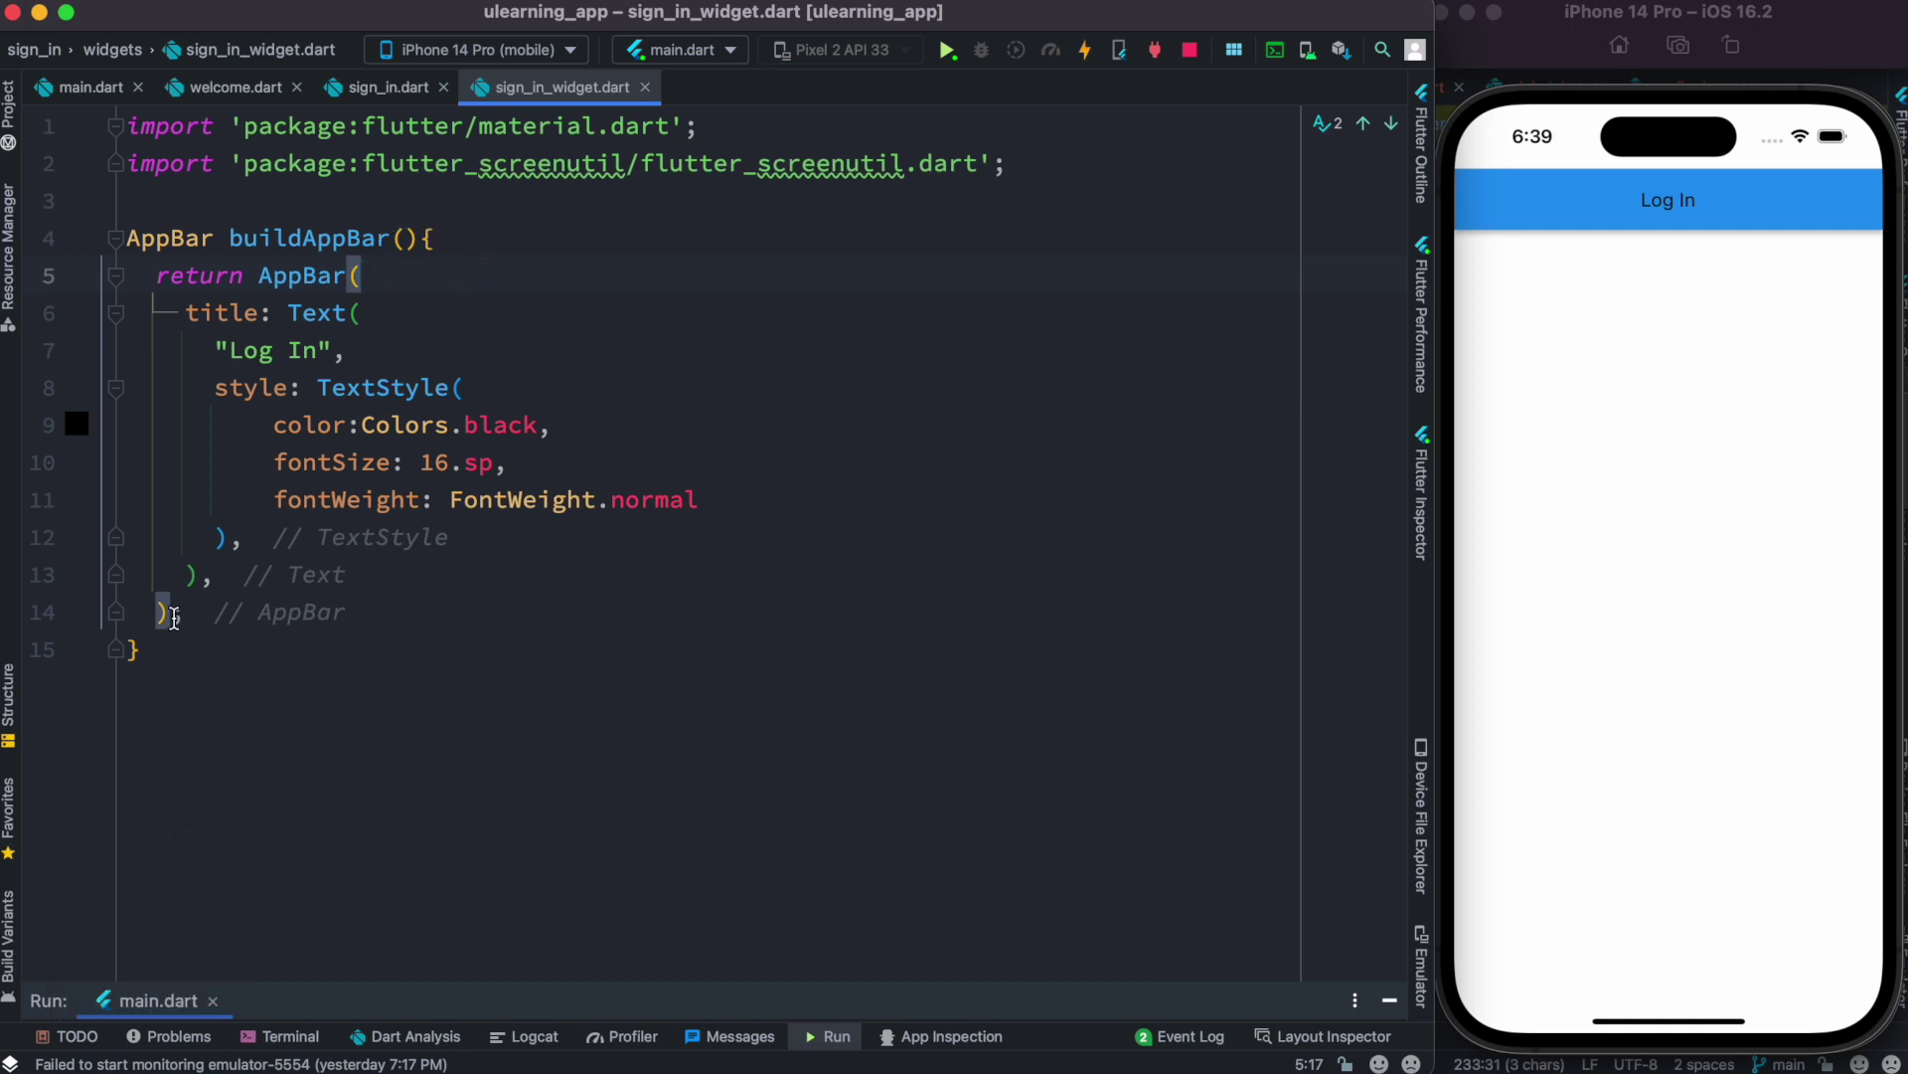
- Review the buildAppBar code and give the AppBar backgroundColor: Colors.white, then hot reload
drag(181, 614, 245, 276)
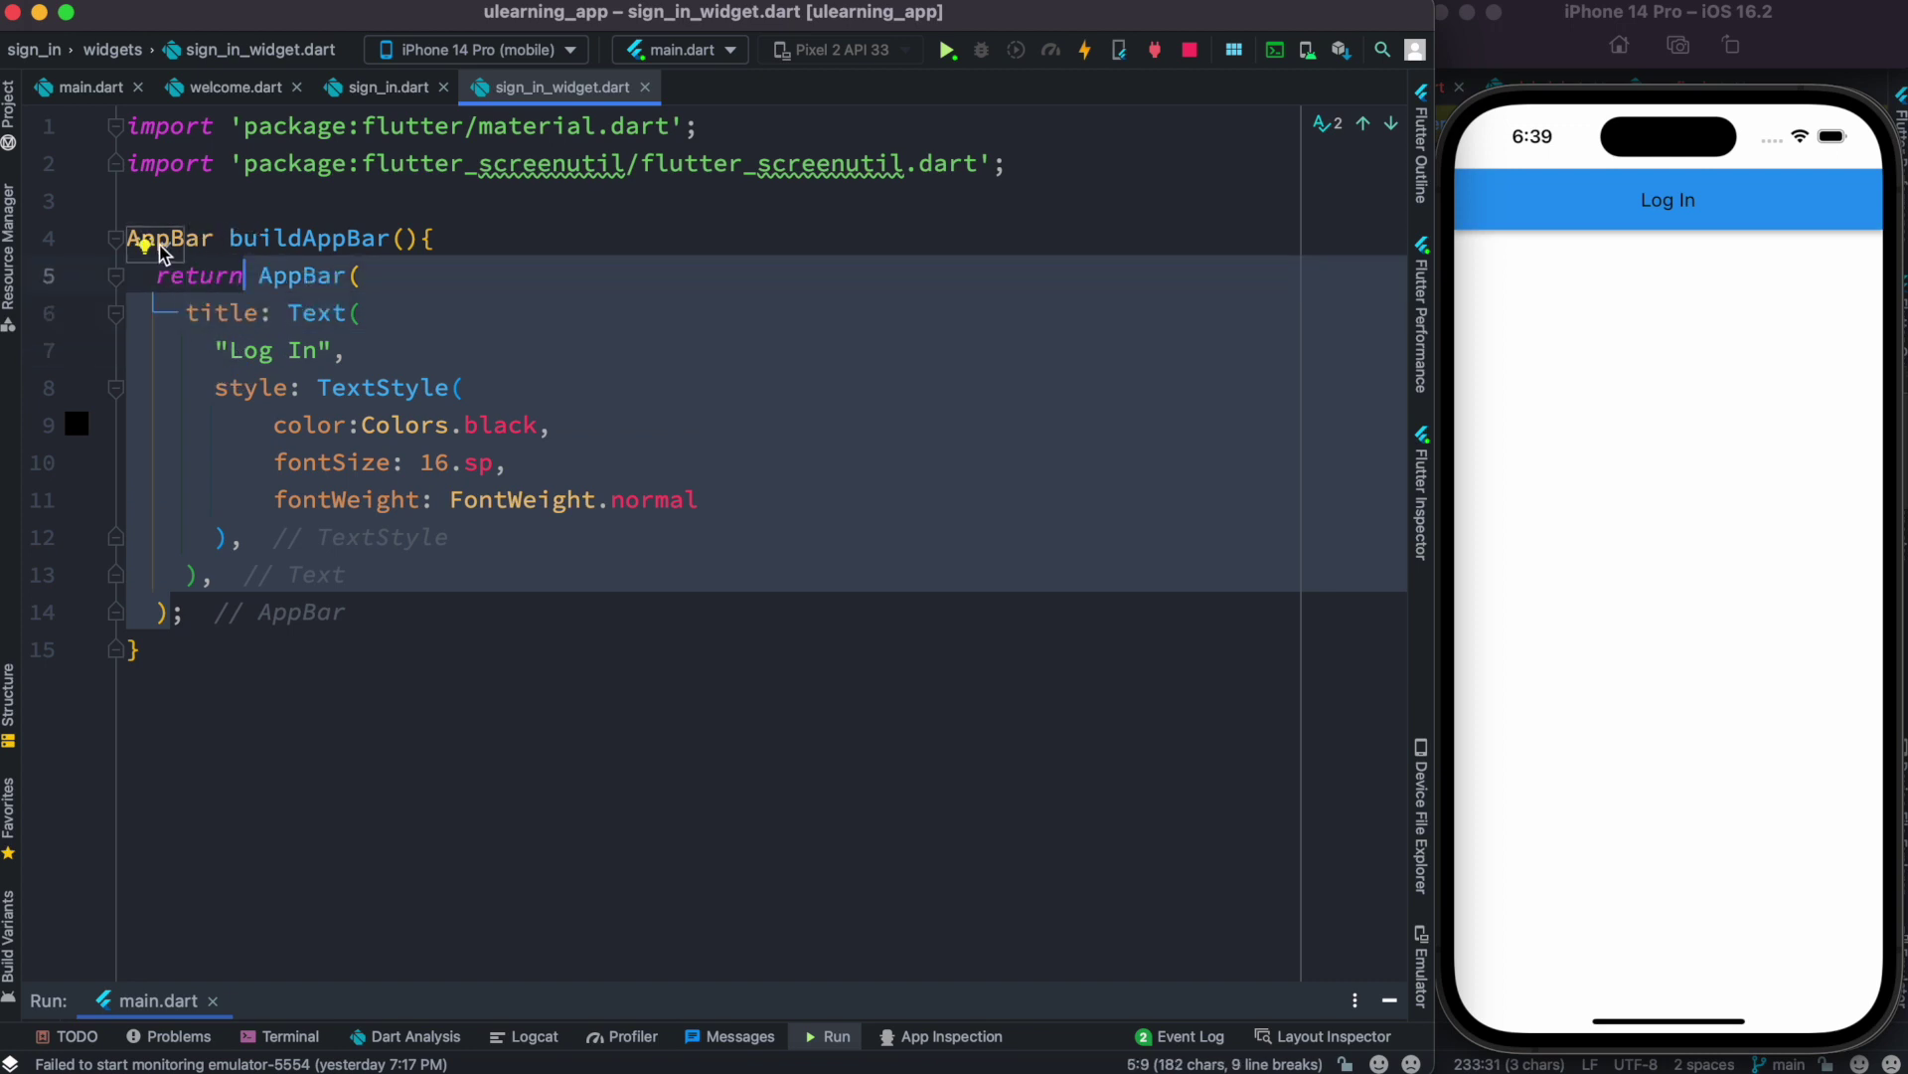
click(378, 93)
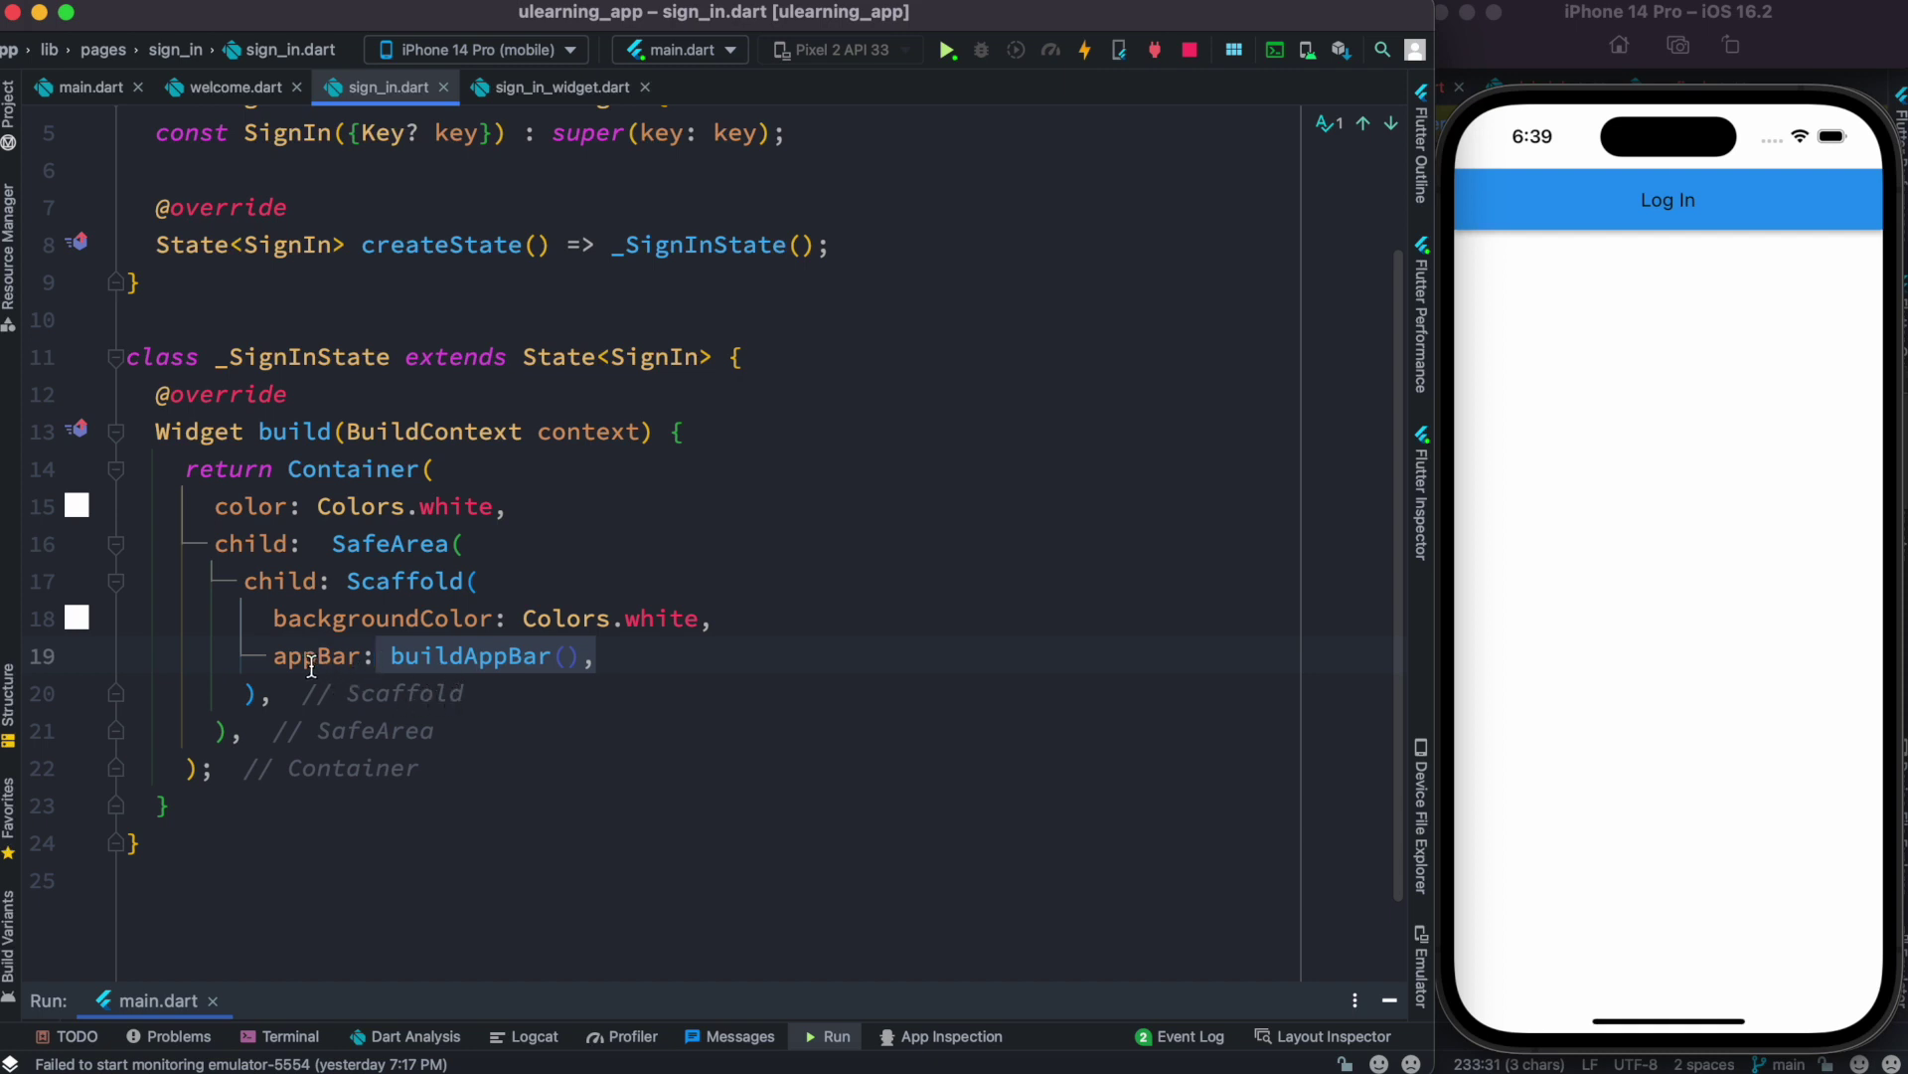
click(562, 88)
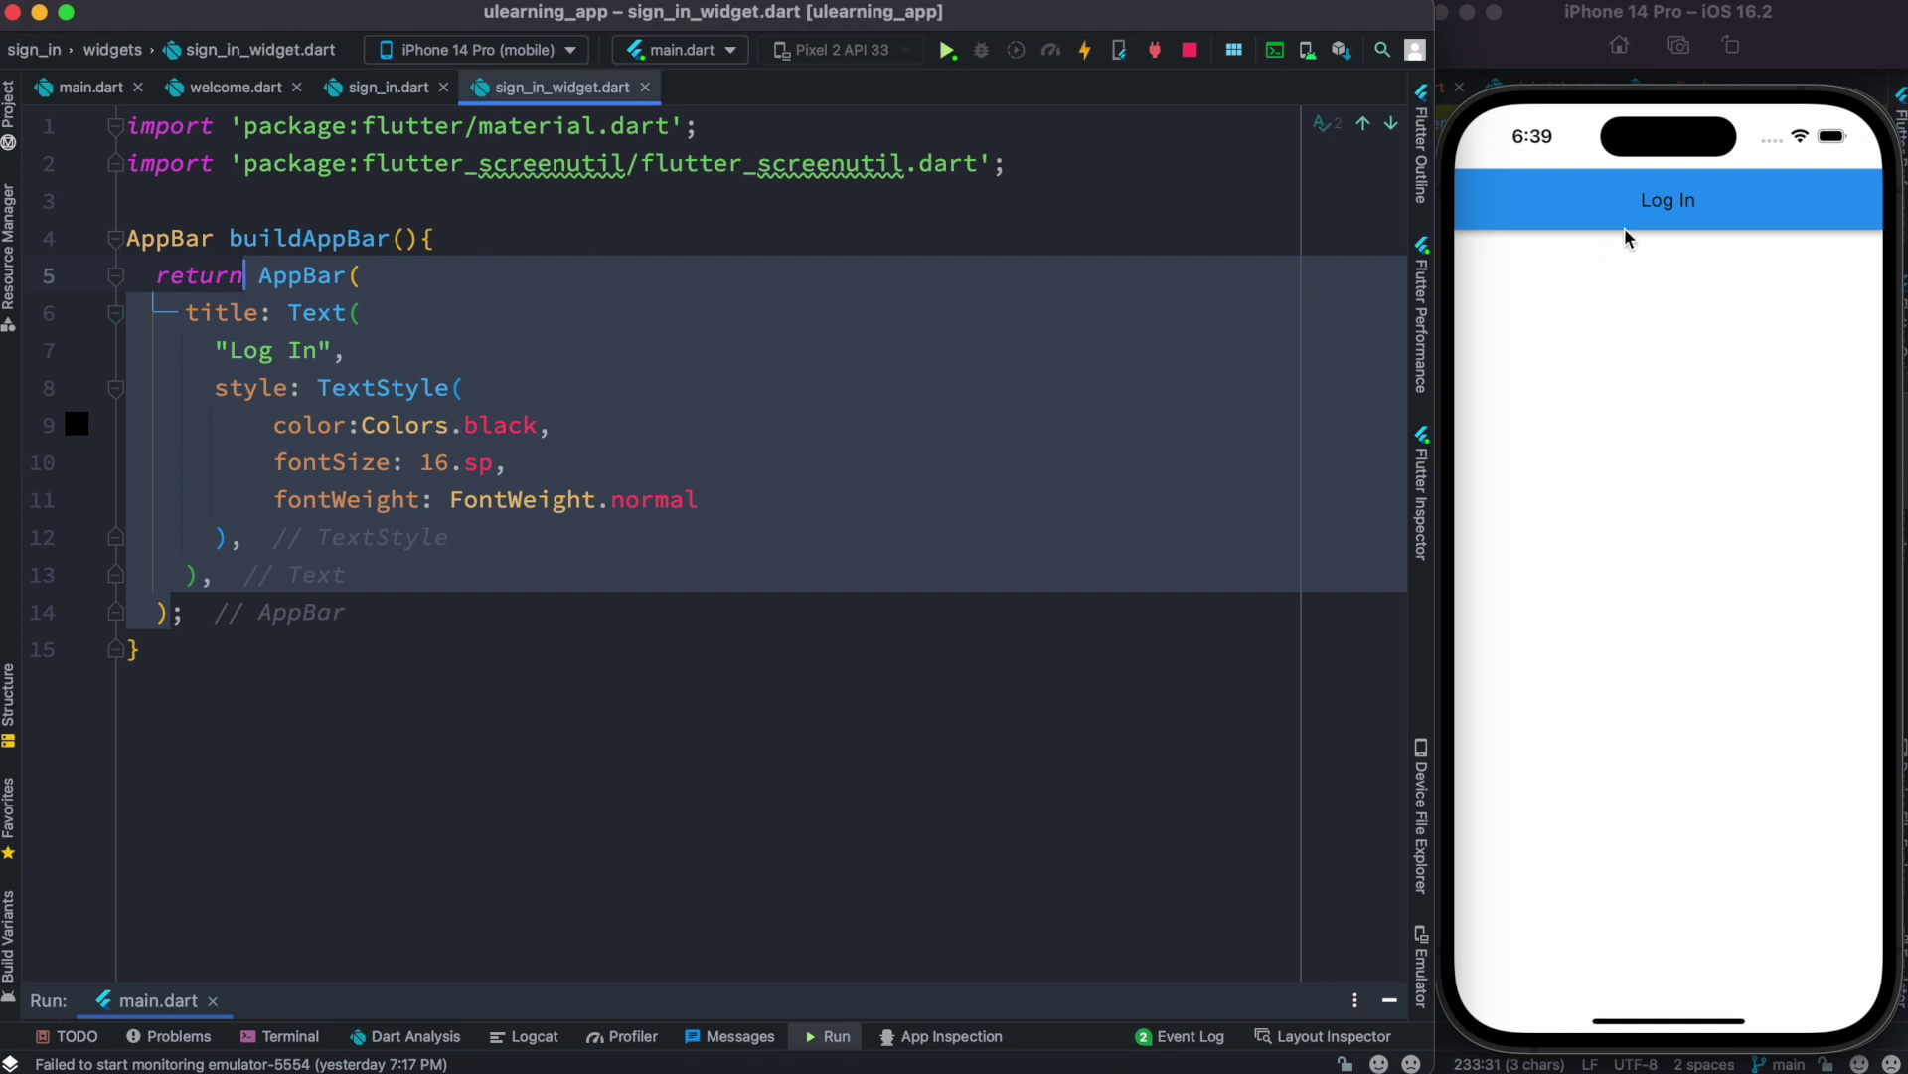
click(536, 278)
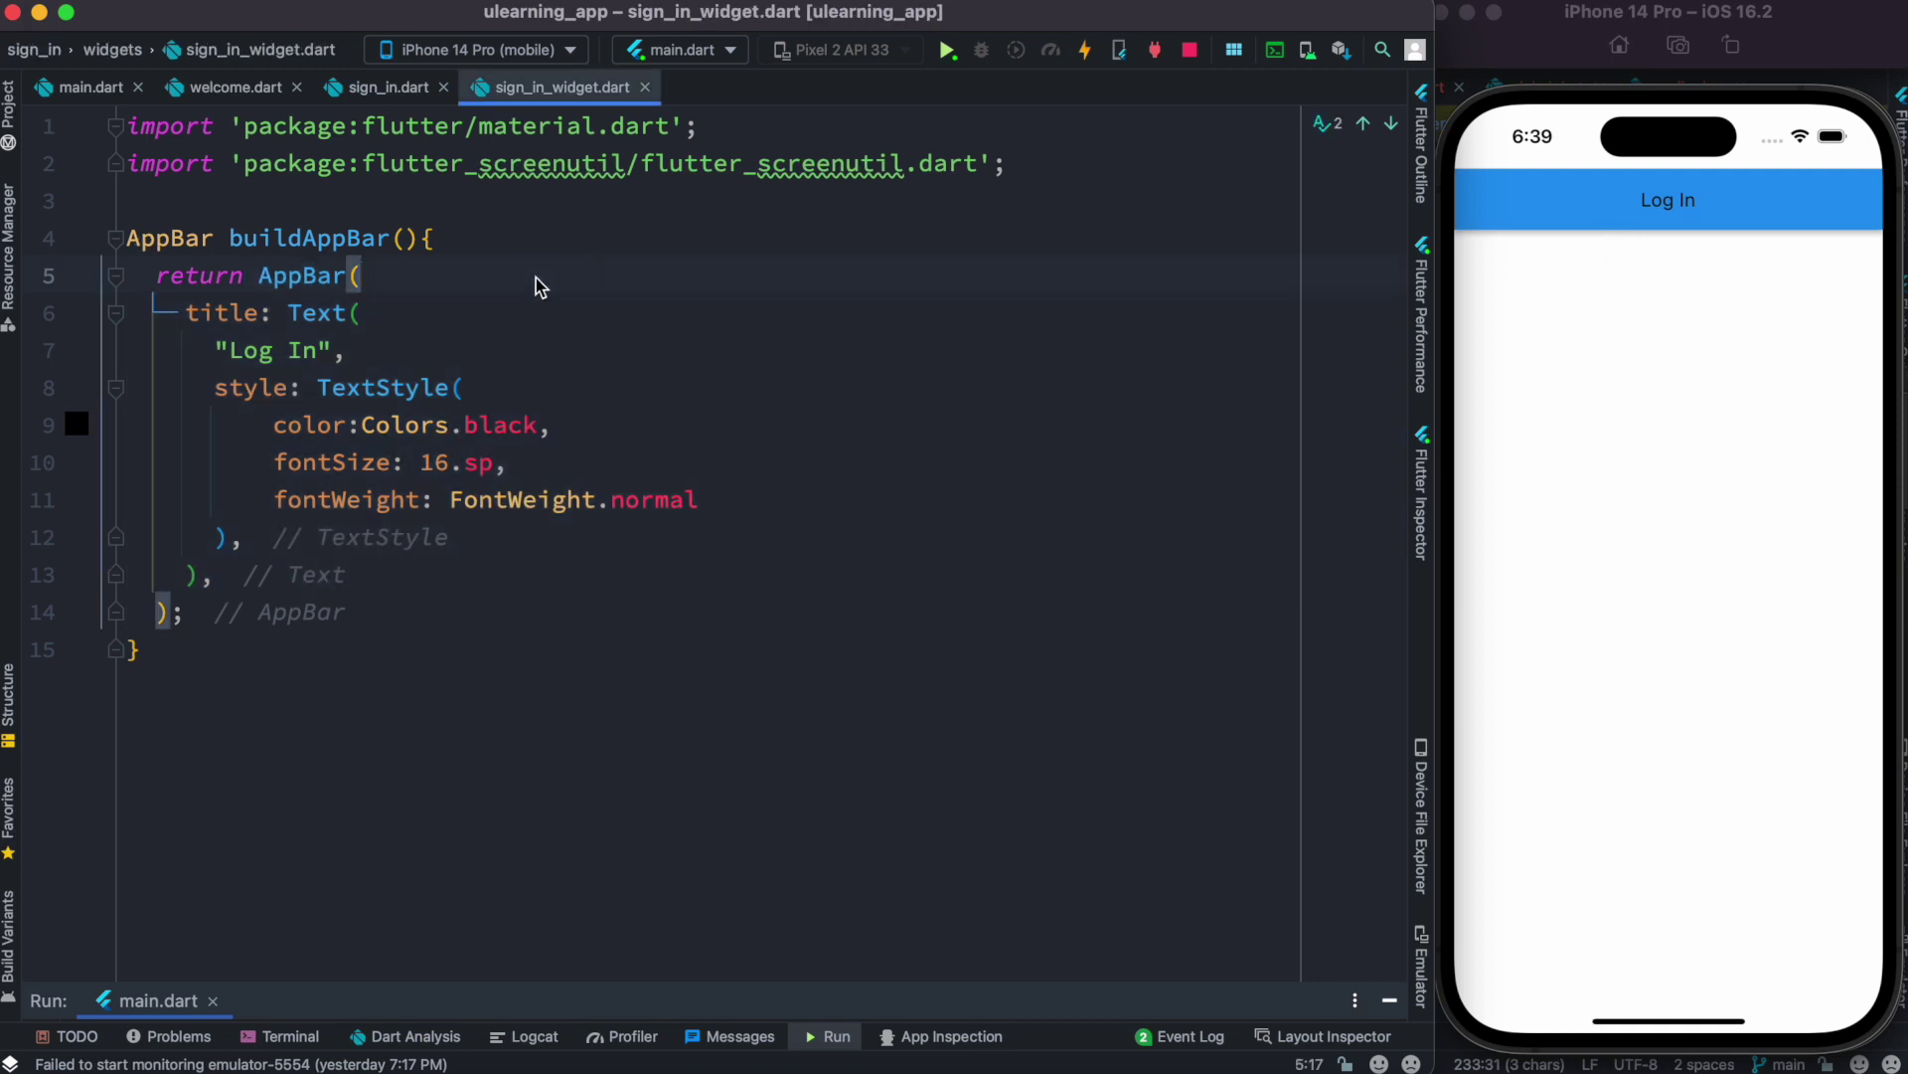
key(Return)
text(b)
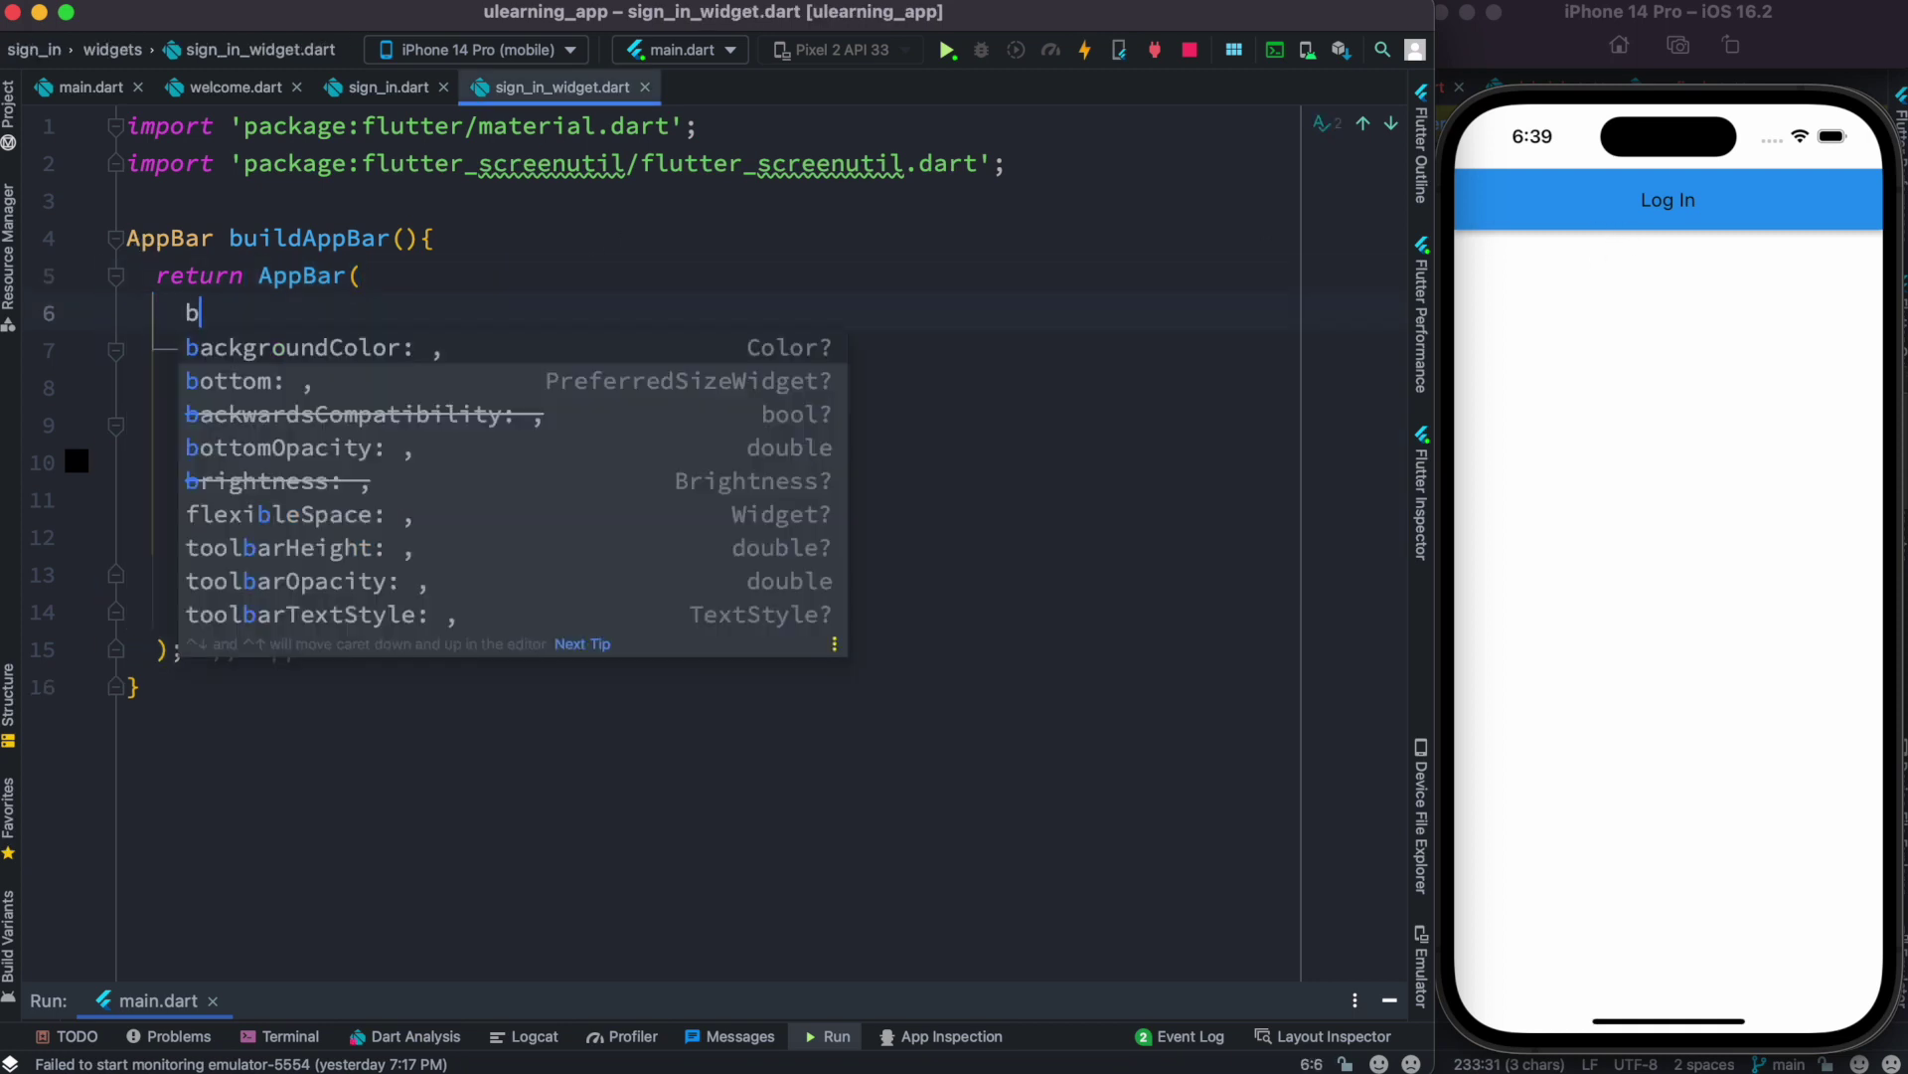
key(Return)
text(Color)
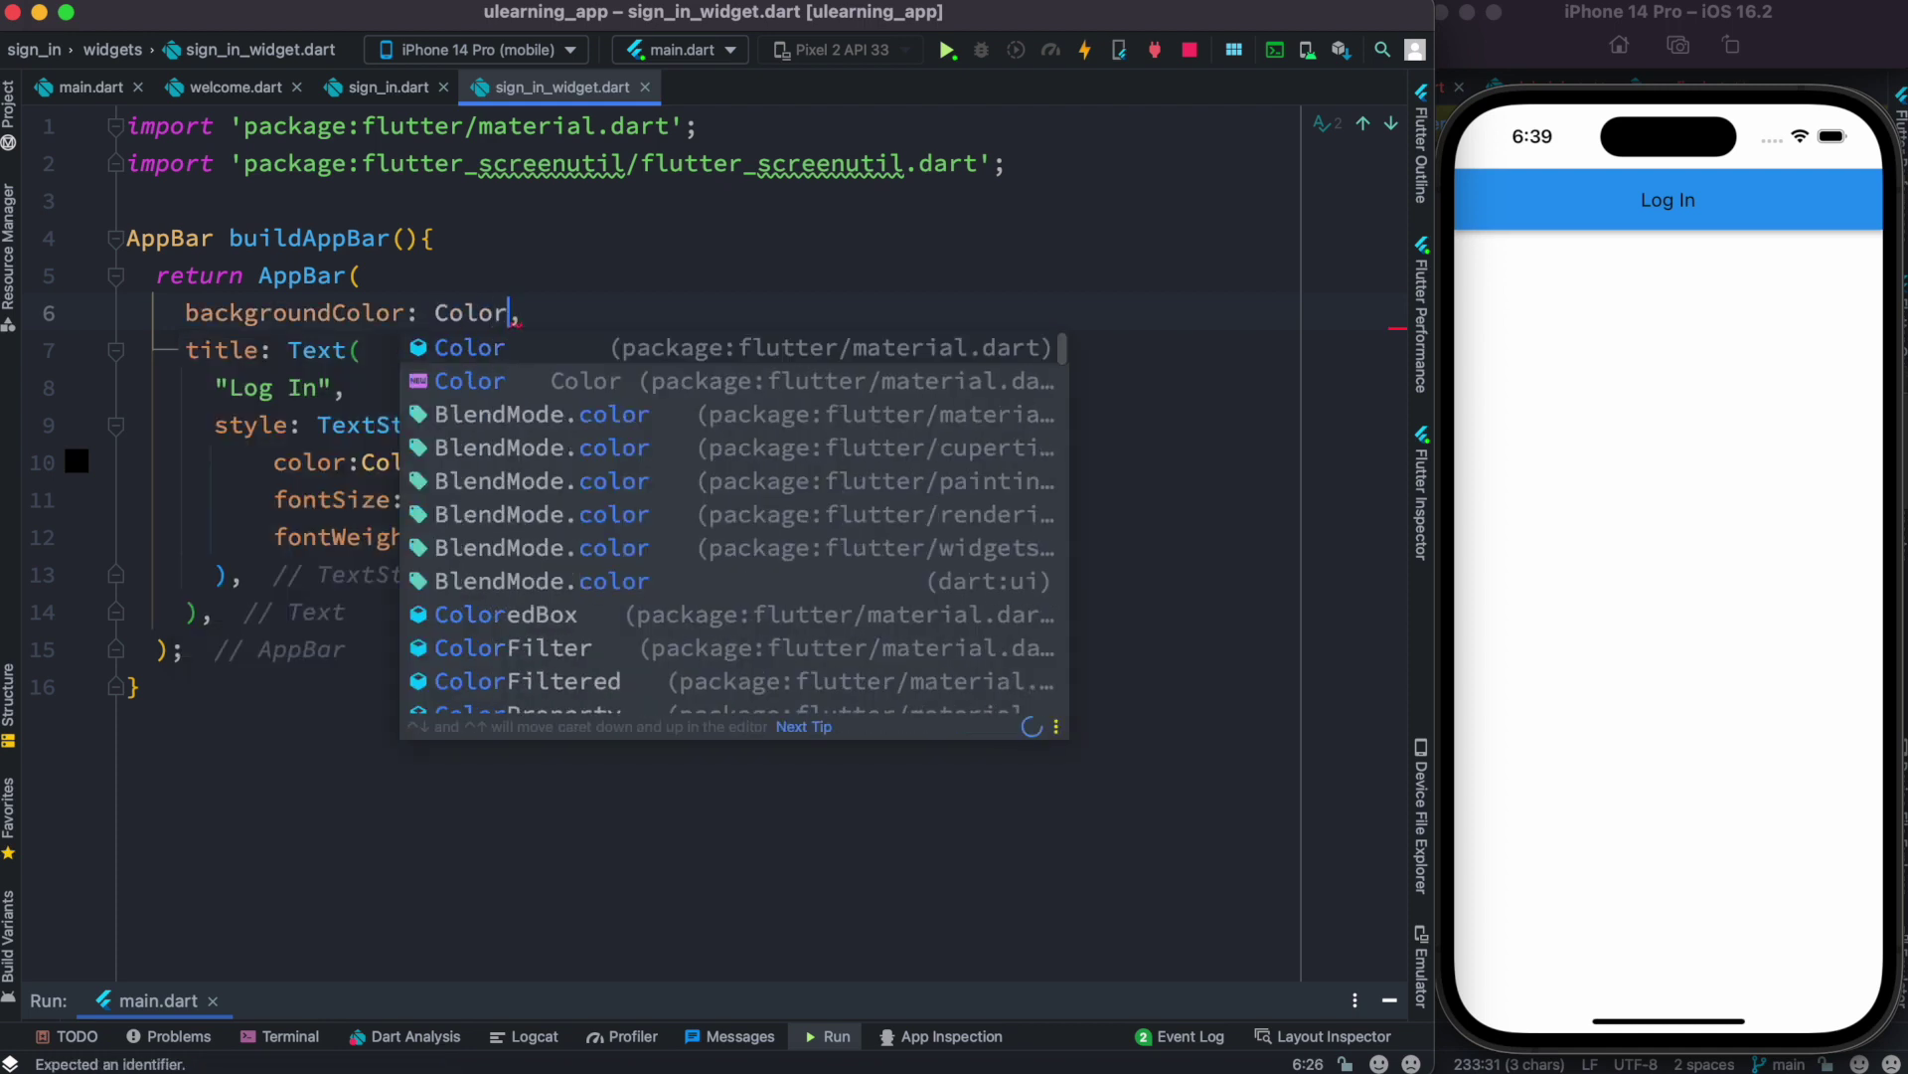
text(s.)
key(Return)
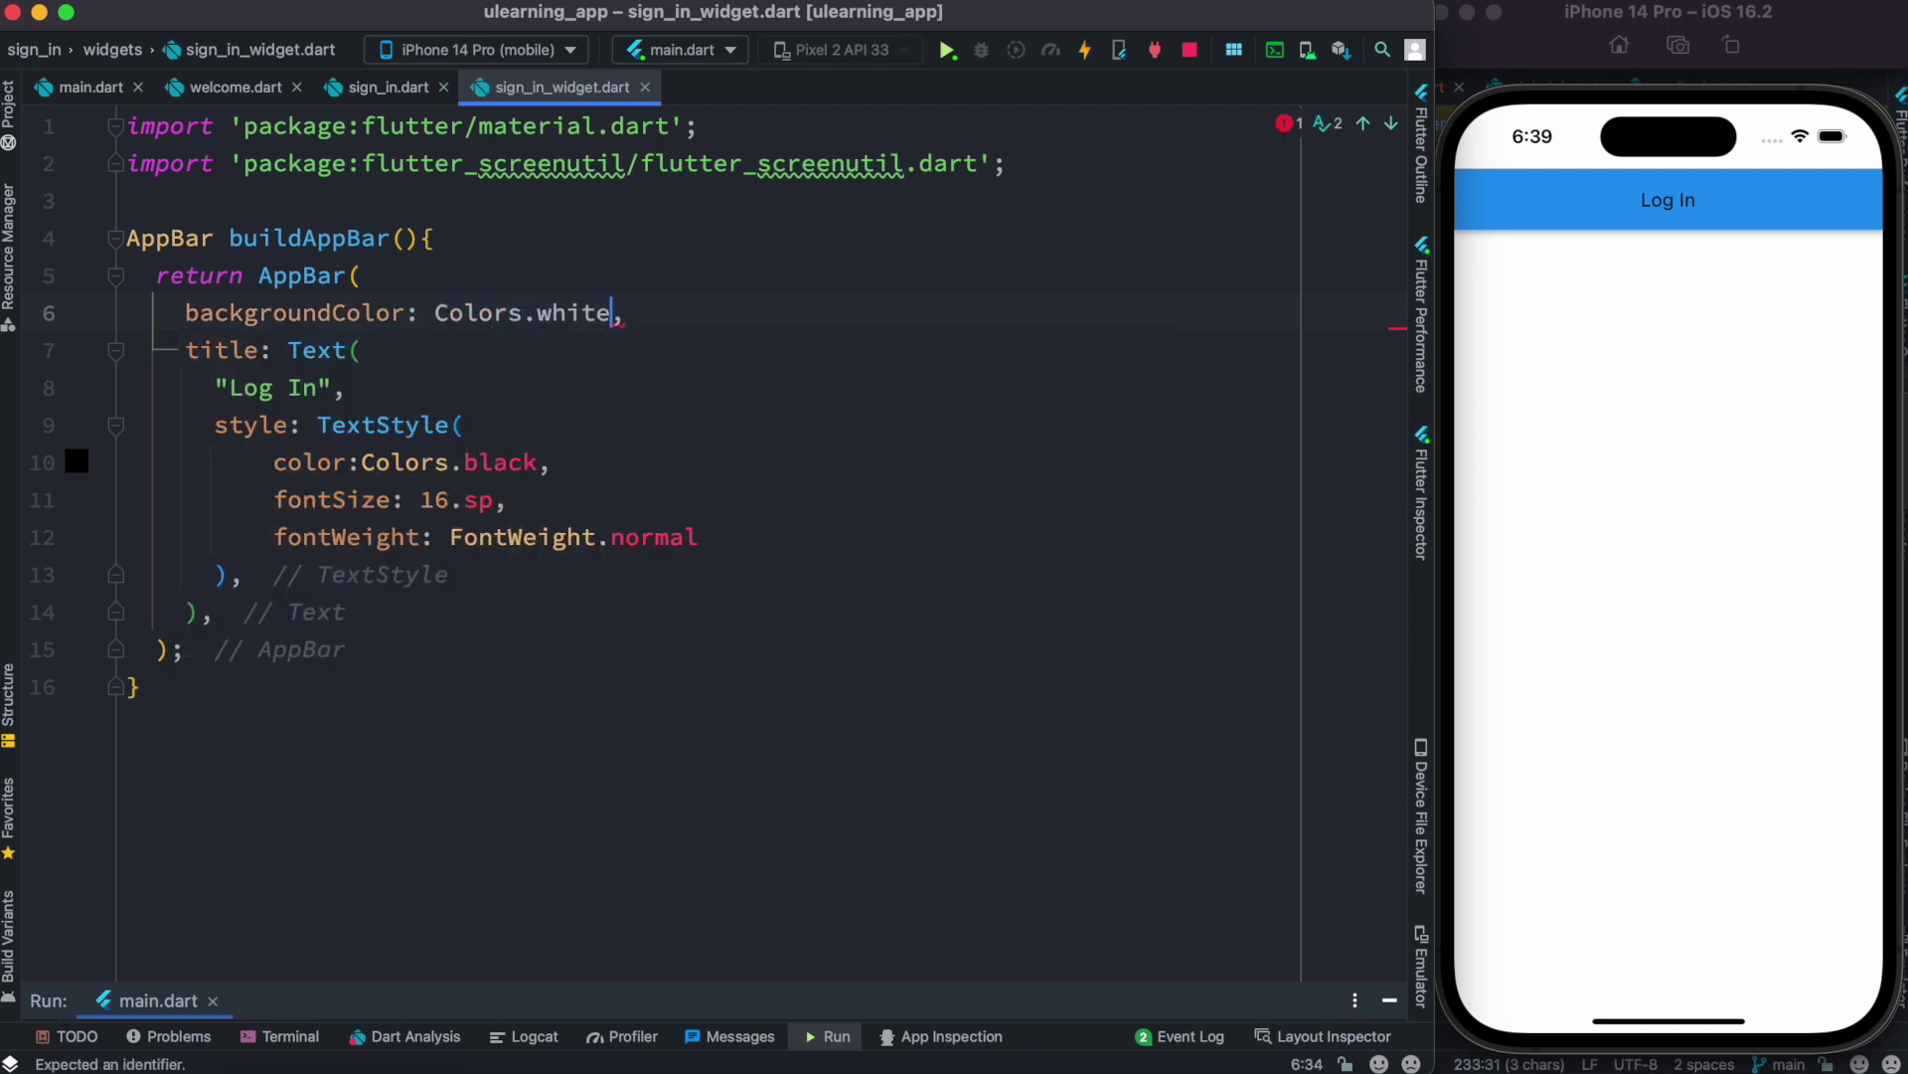
key(ctrl+s)
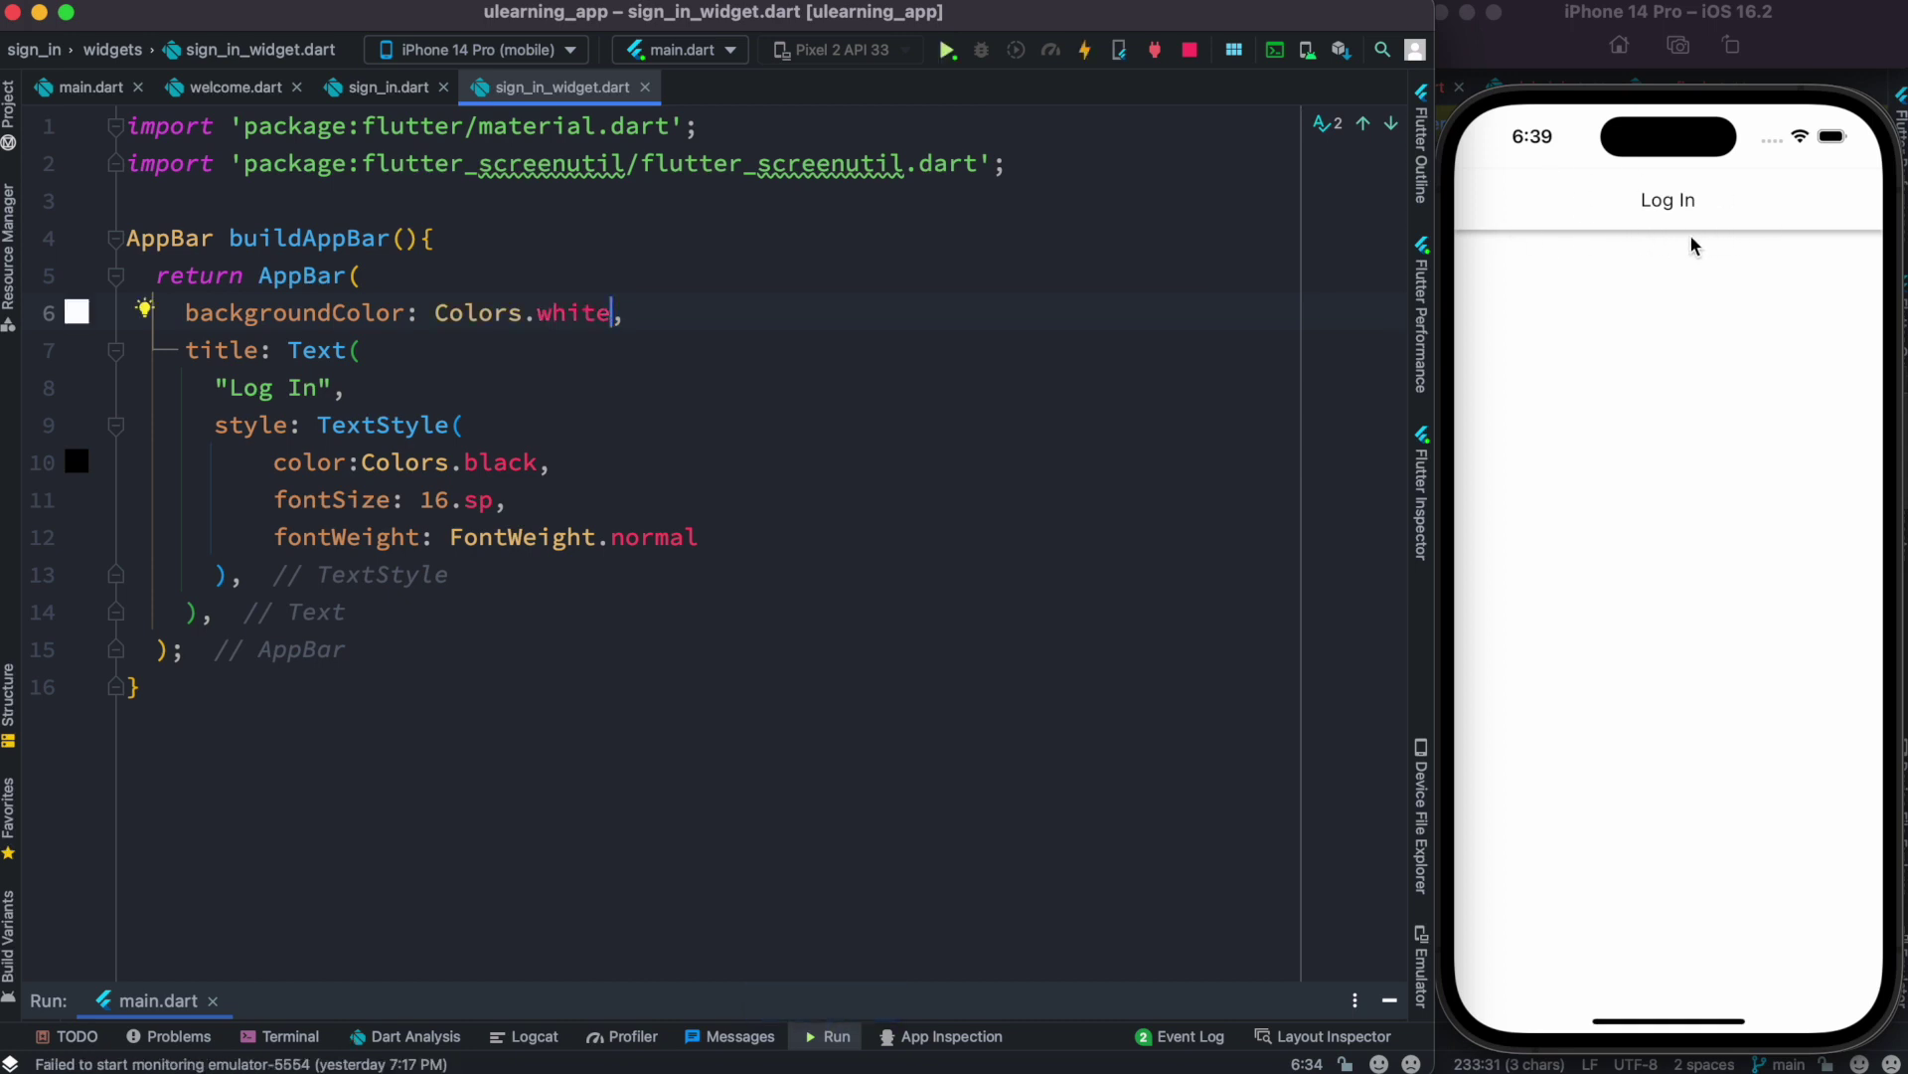
- Add elevation: 0 to the AppBar and hot reload to remove its shadow
click(754, 325)
key(Return)
text(e)
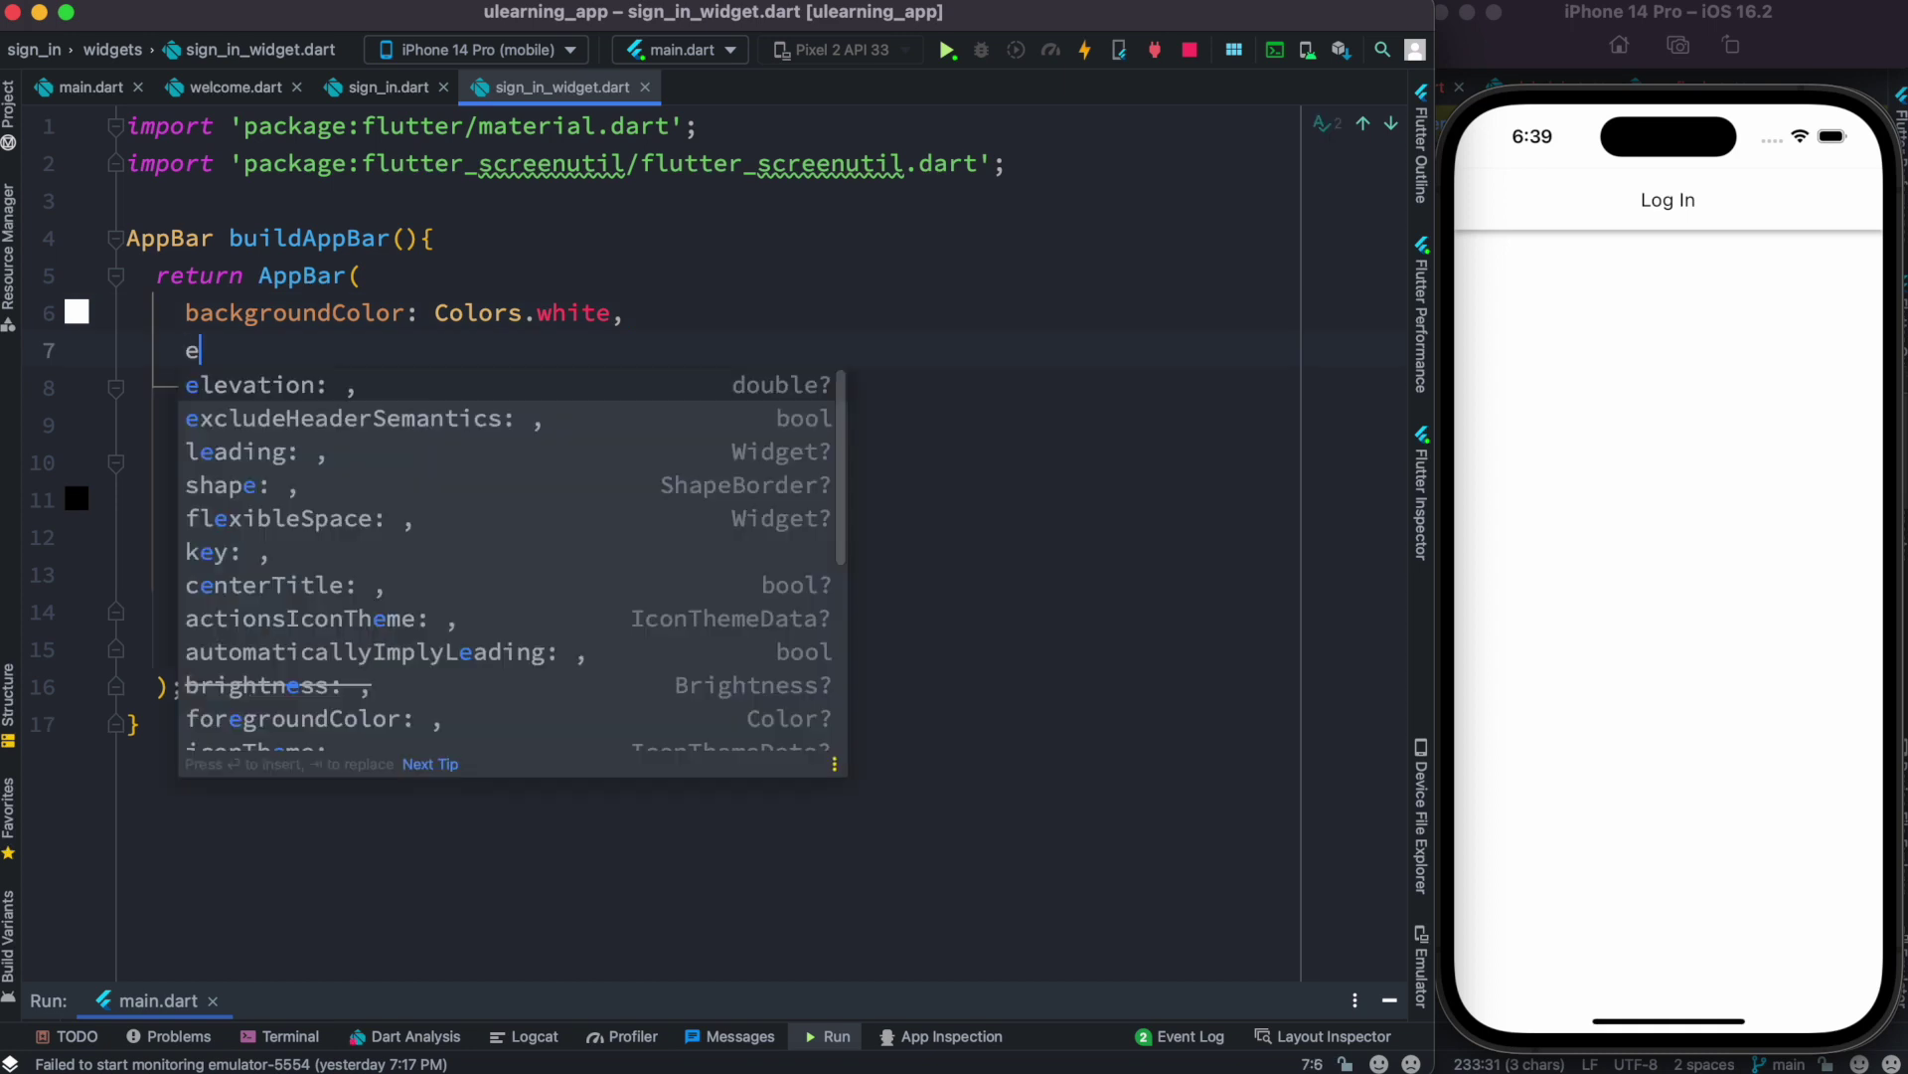
key(Return)
text(0,)
key(super+s)
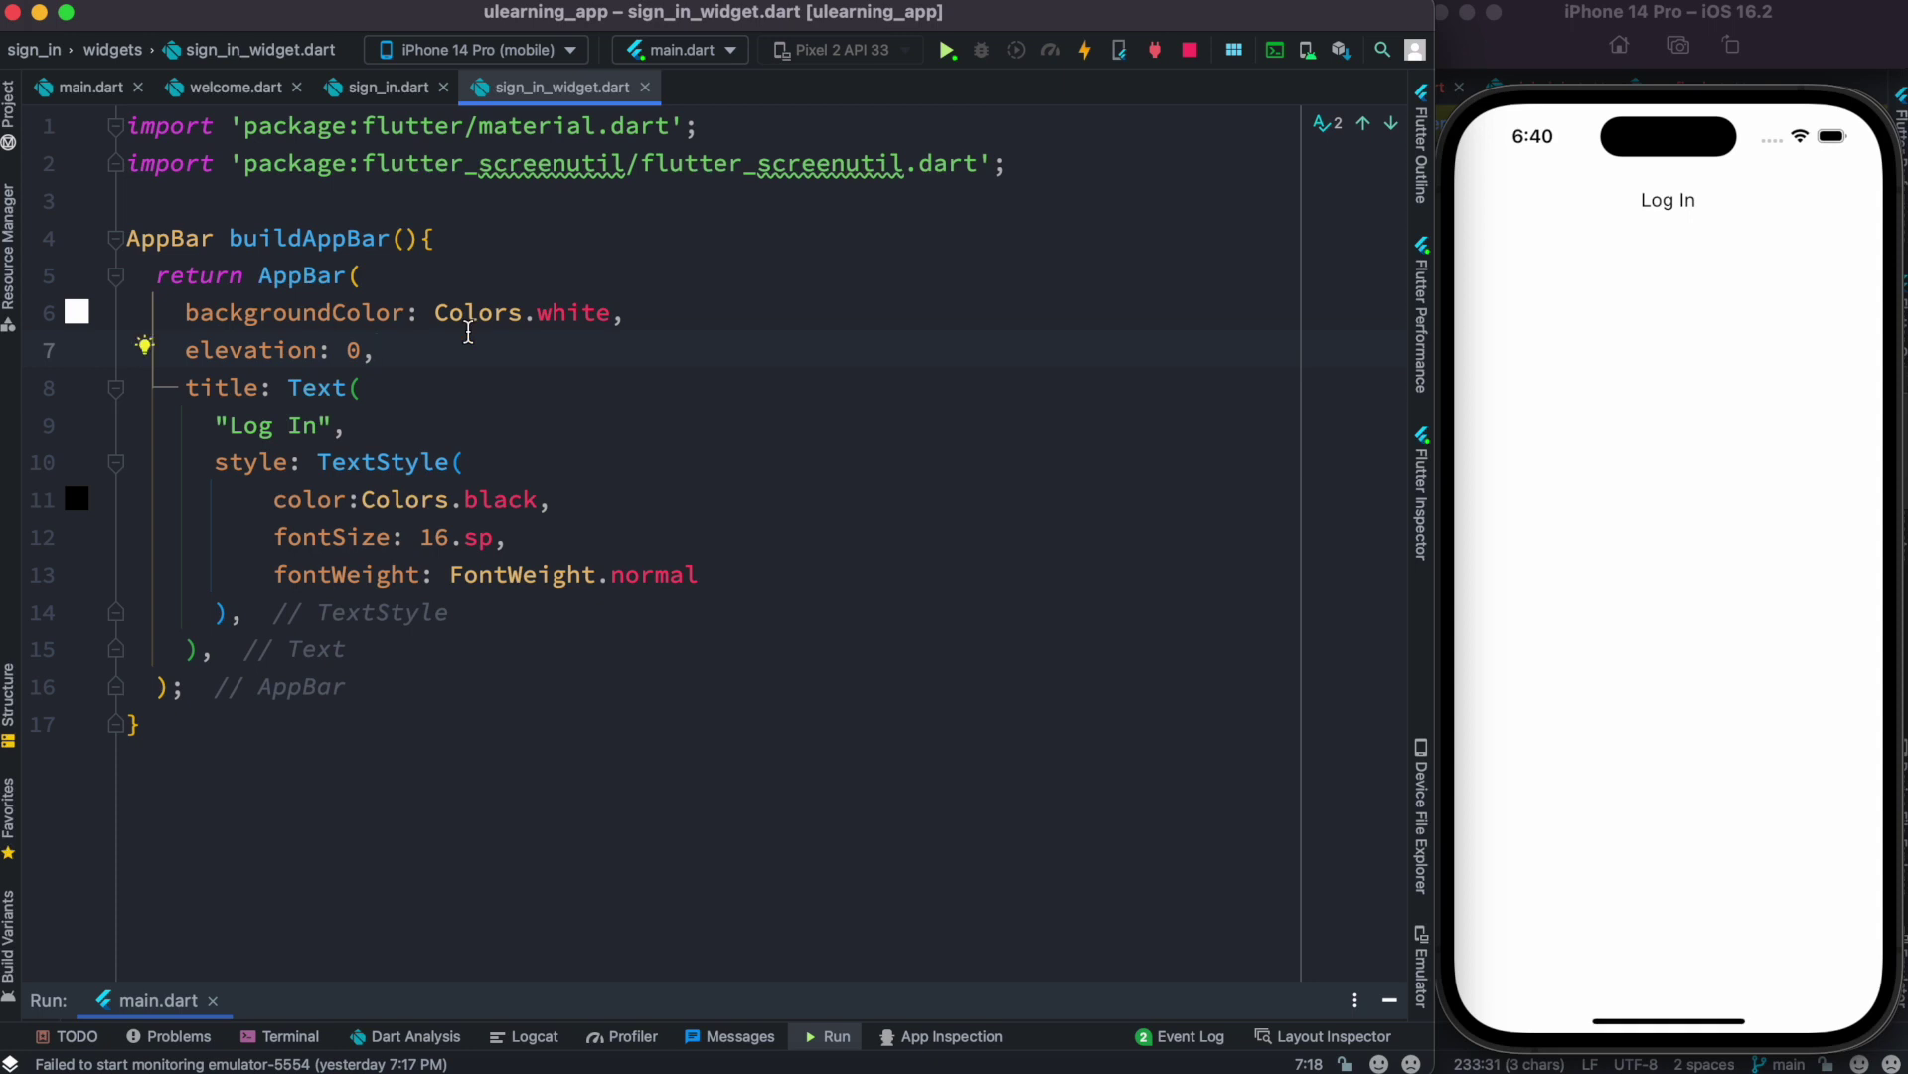
key(Return)
text(b)
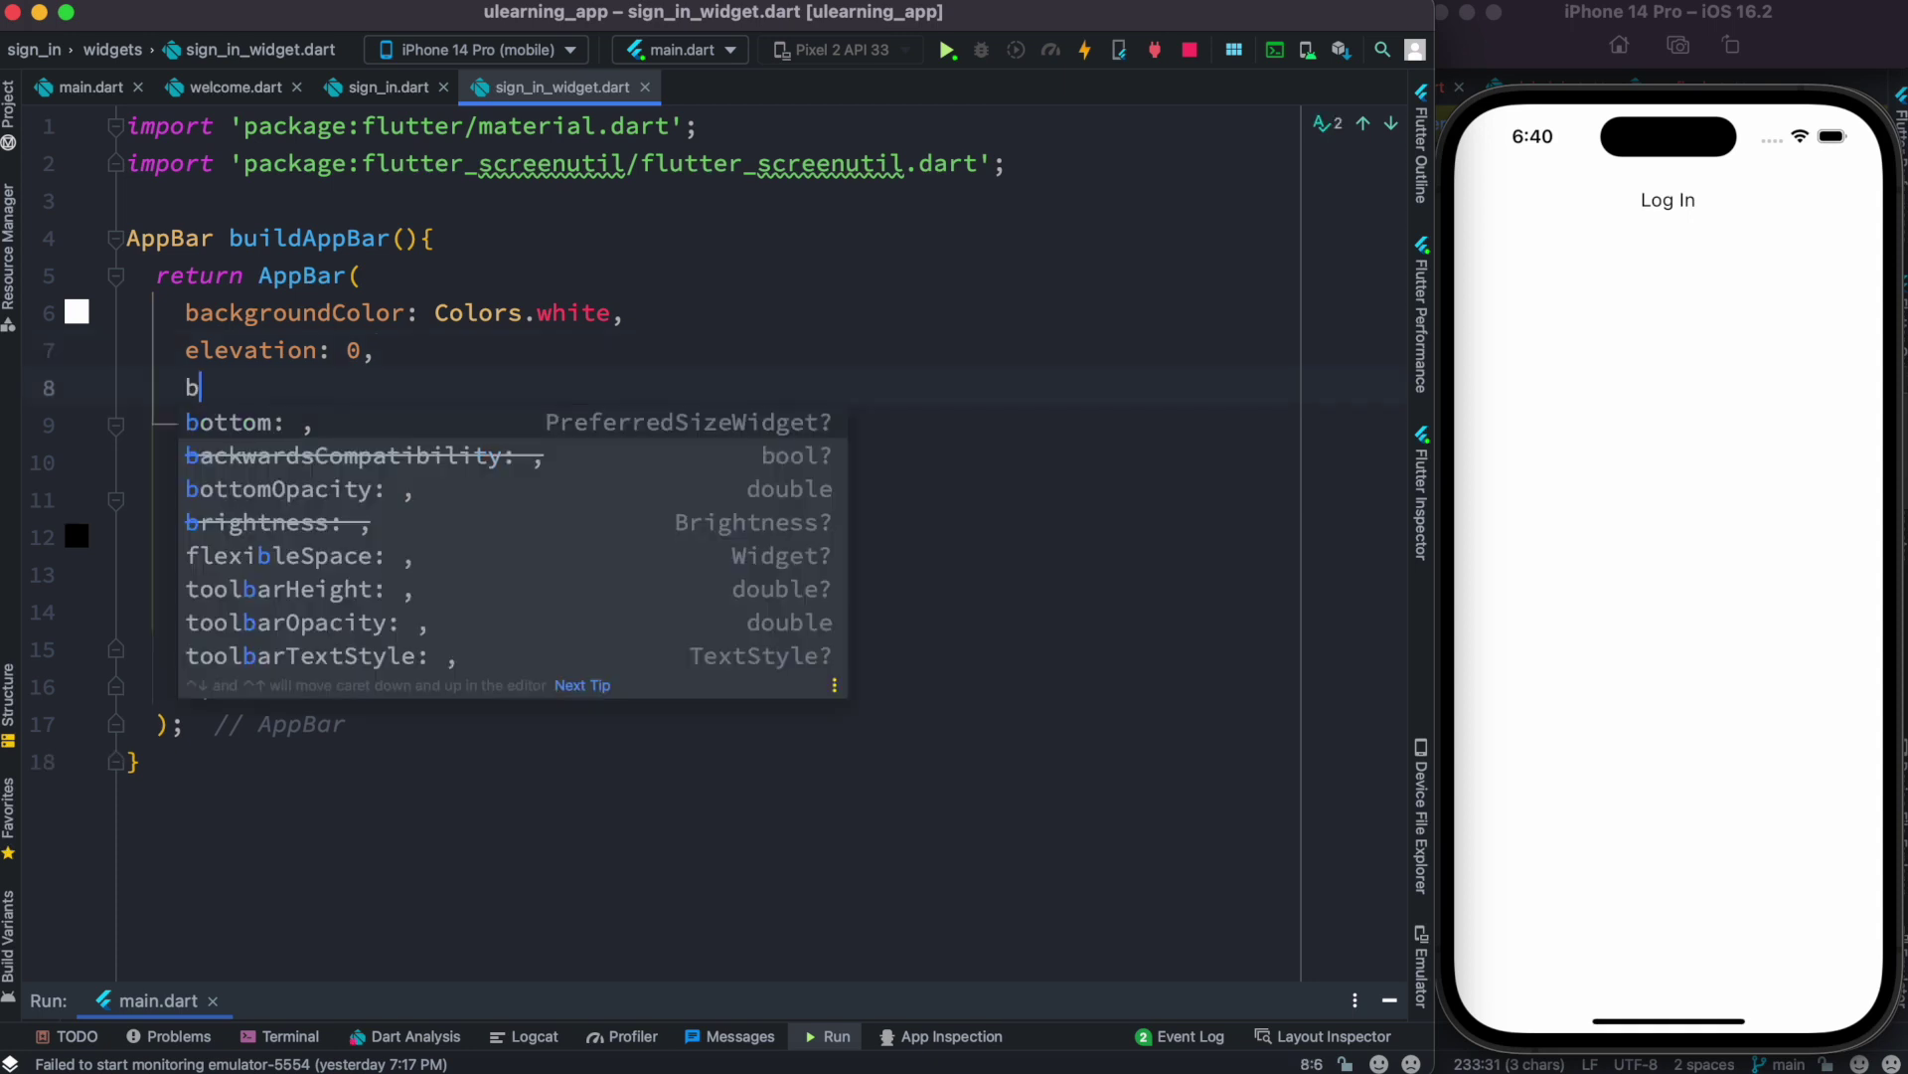
- Add a bottom: PreferredSize to the AppBar with its required child and preferredSize arguments
key(Return)
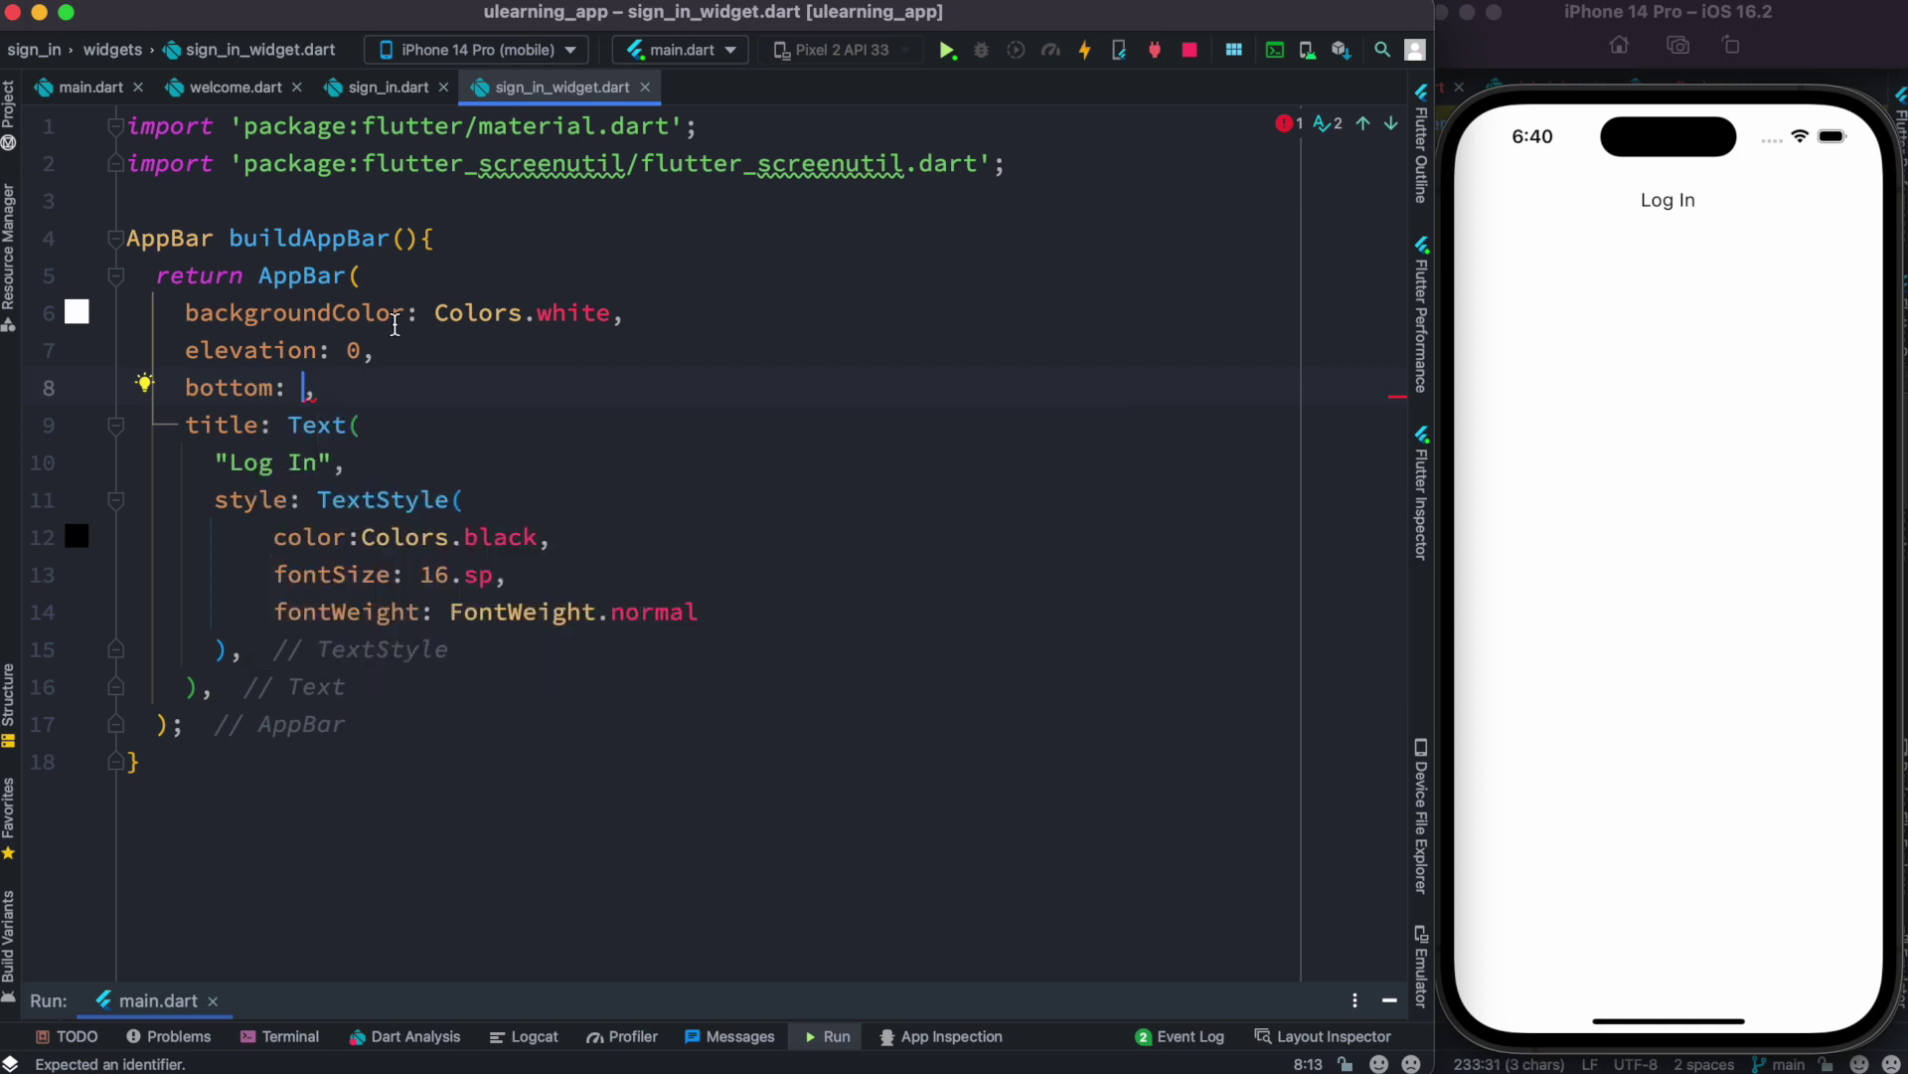
text(Pre)
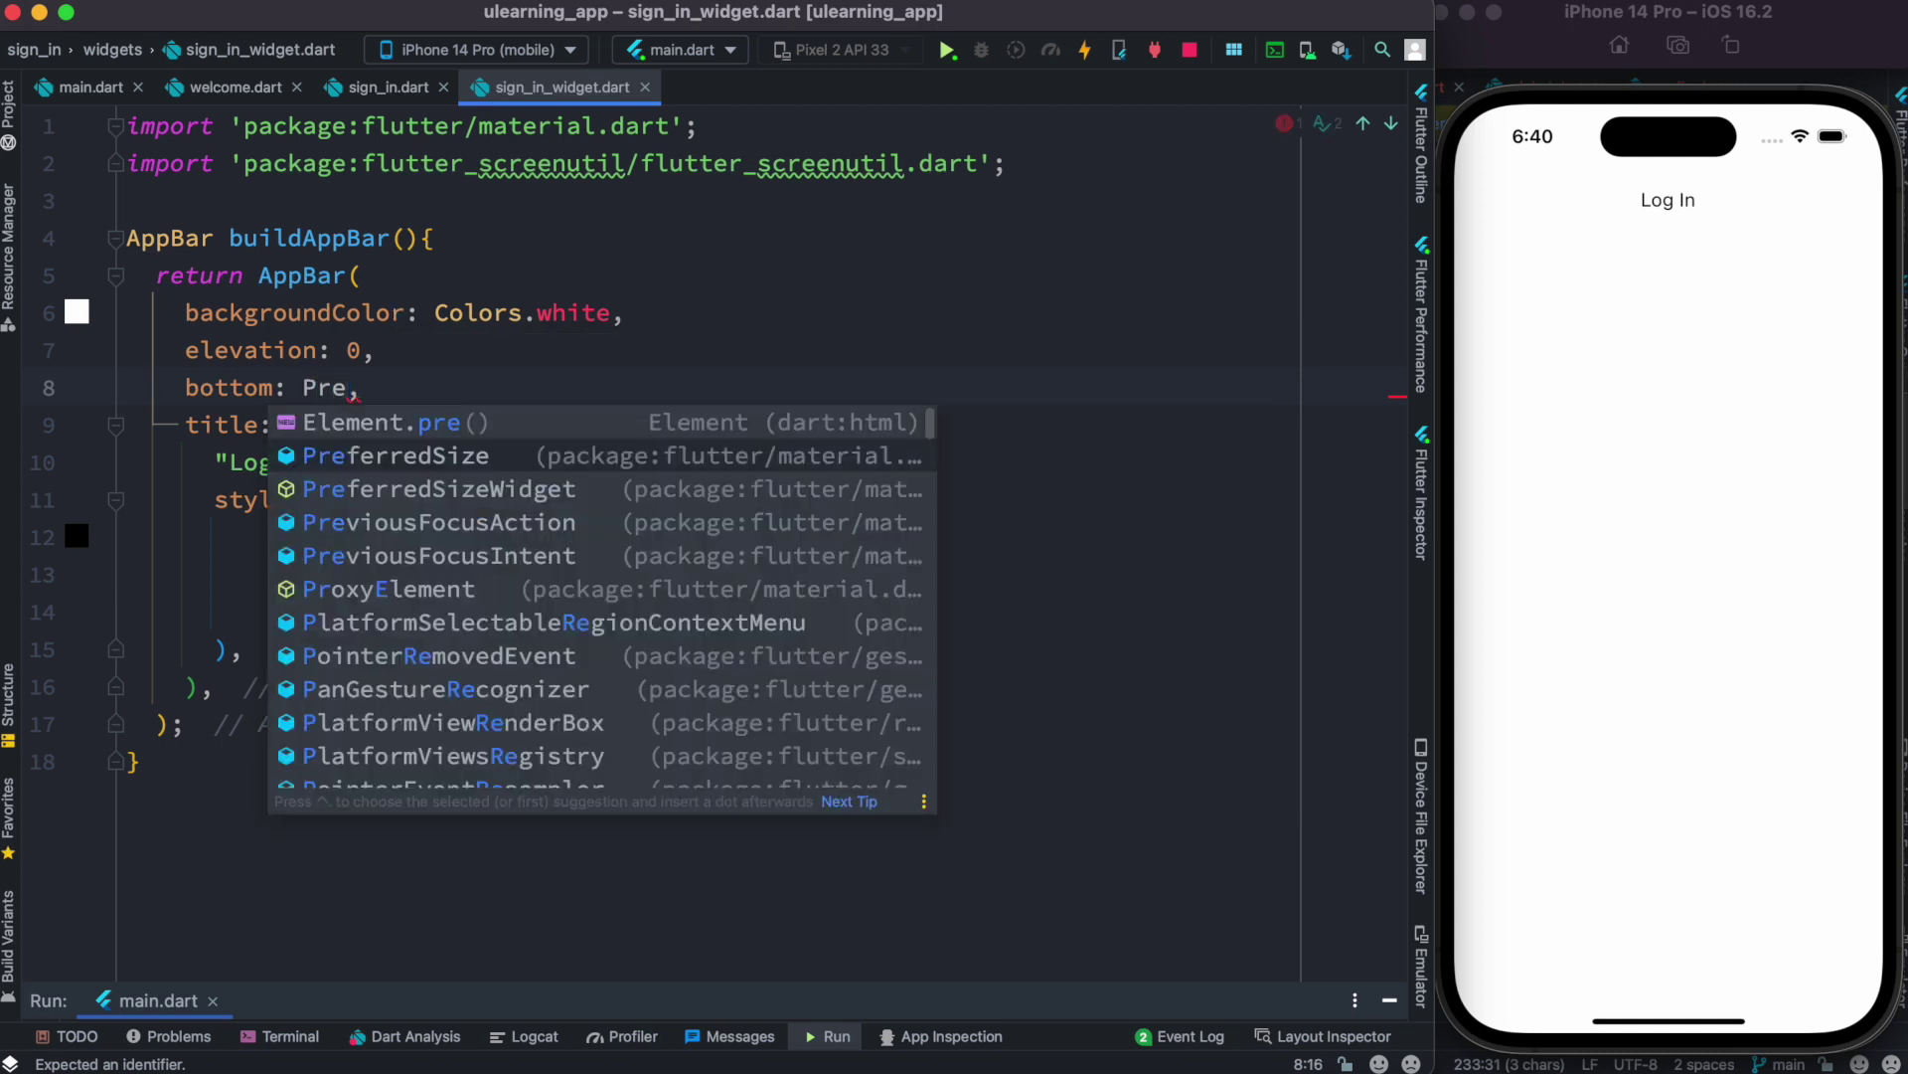
text(fe)
key(Return)
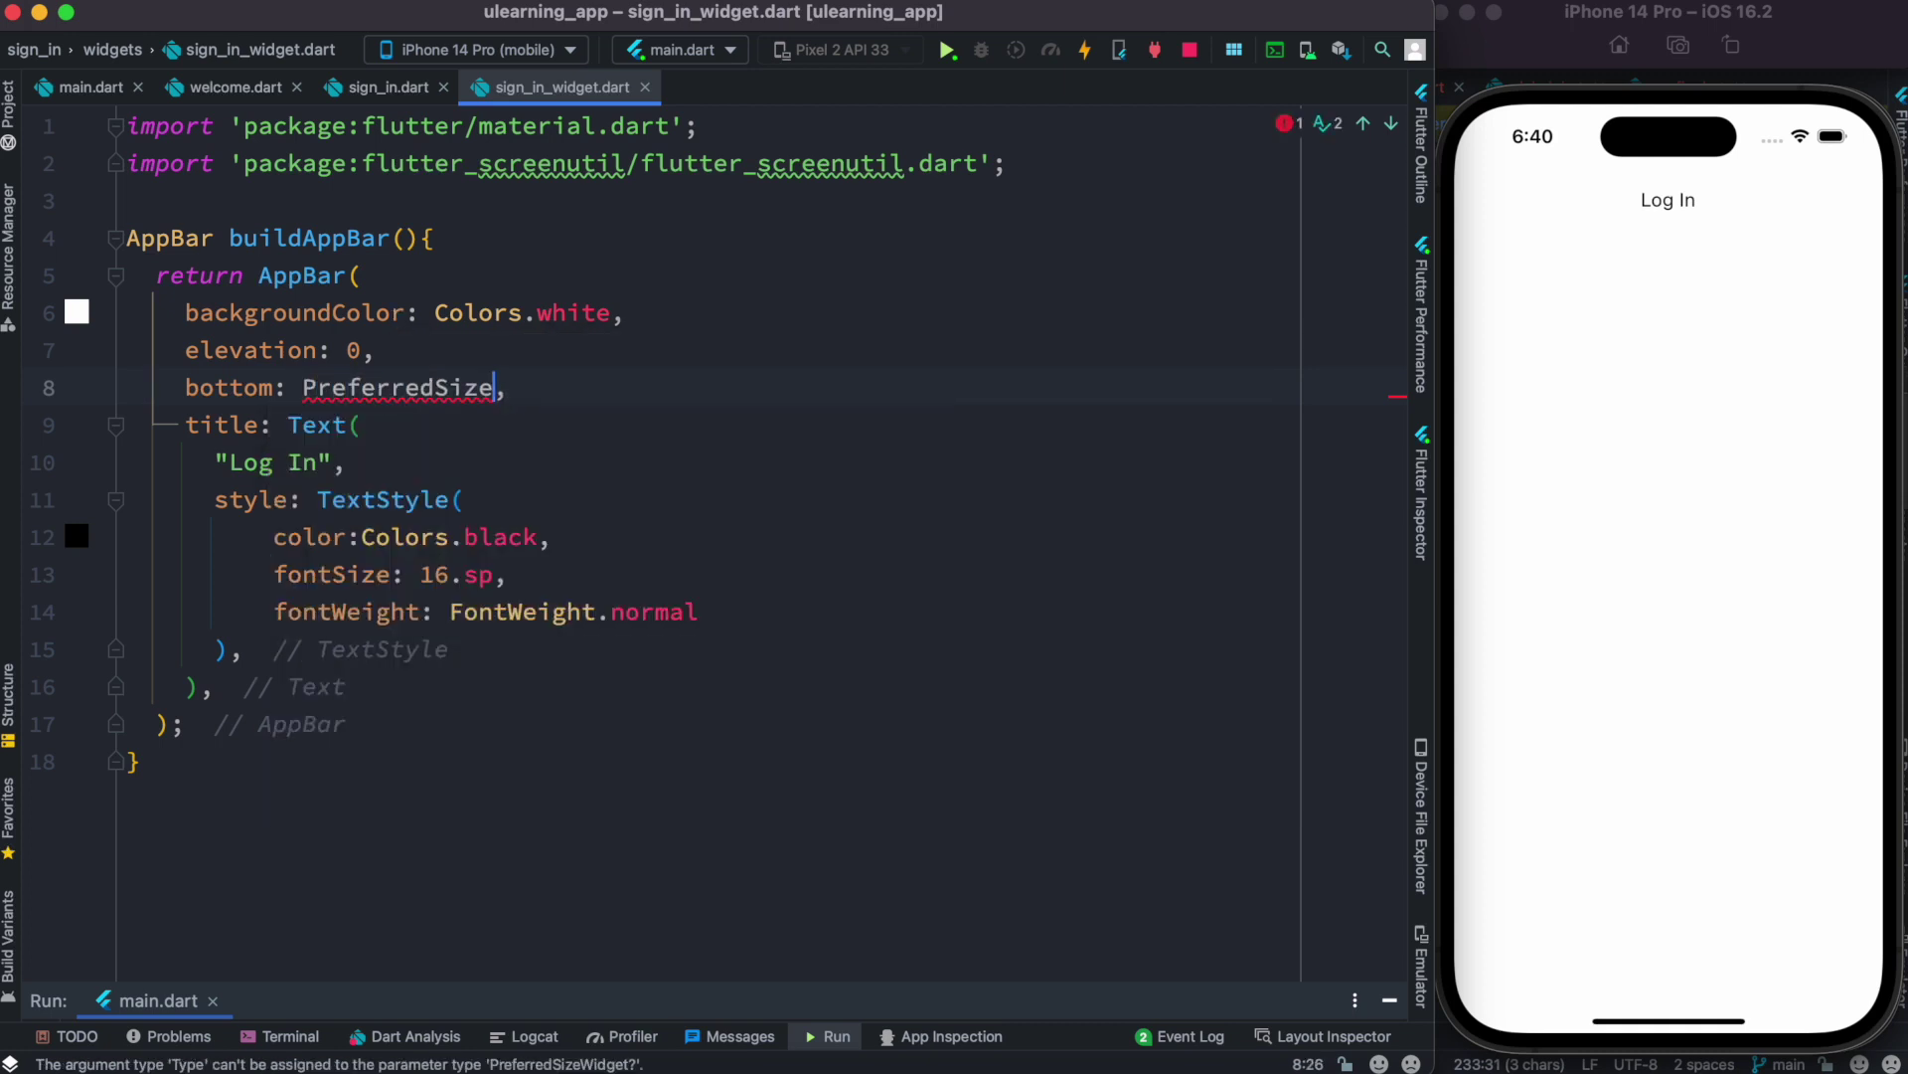
text(()
key(Return)
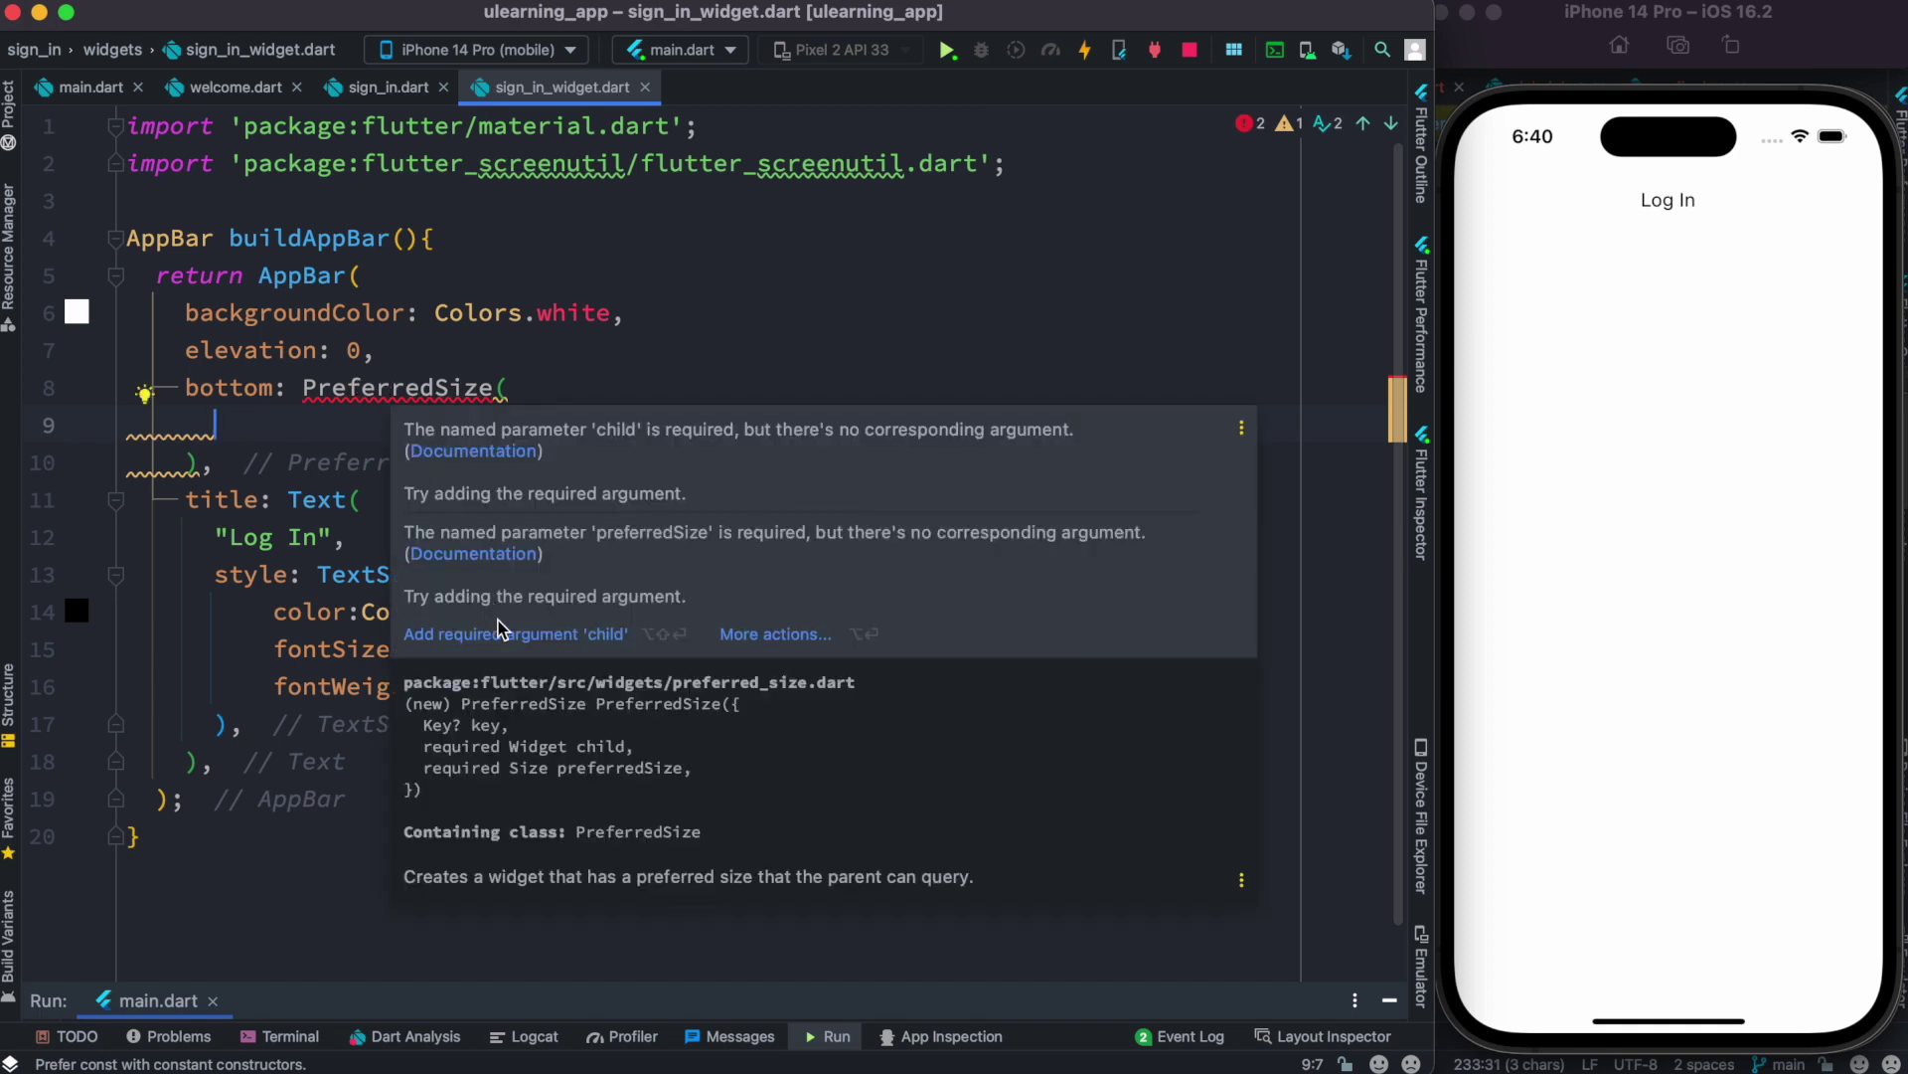
click(497, 635)
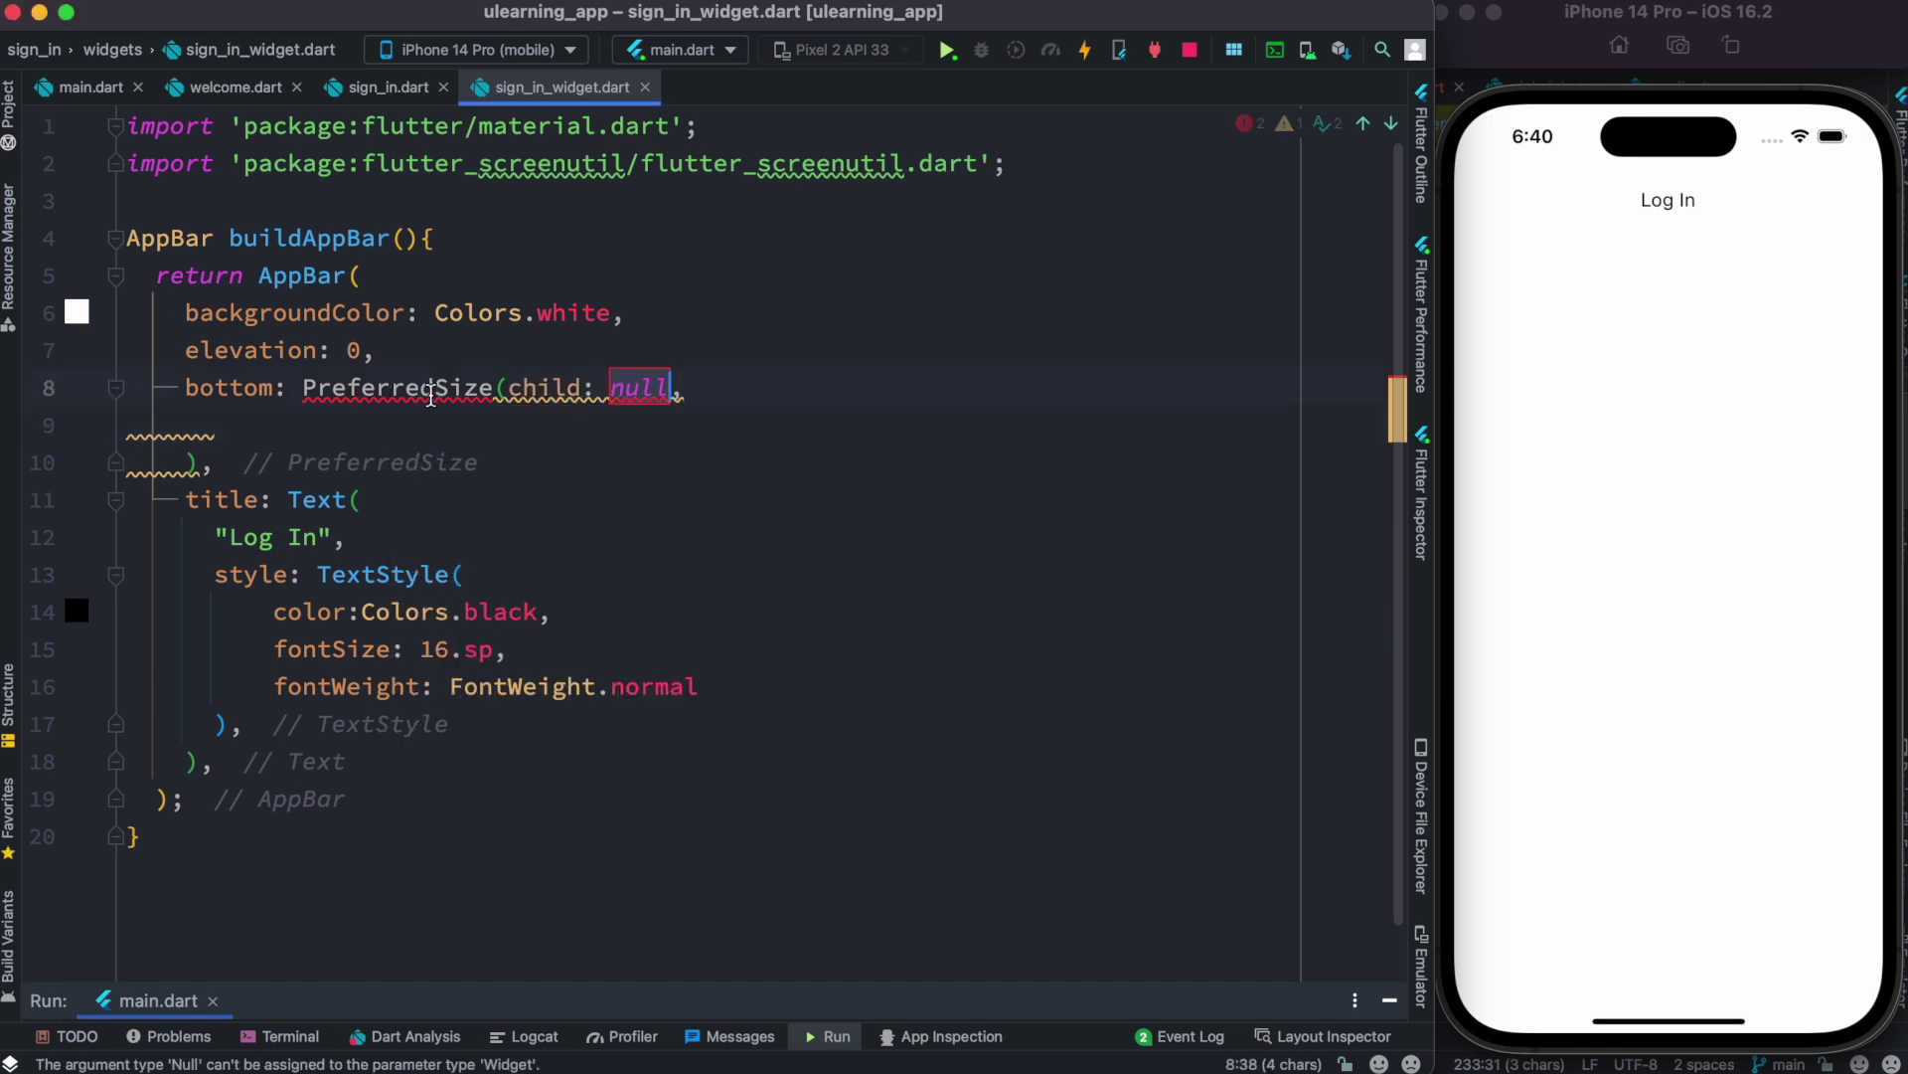
mouse_move(398, 388)
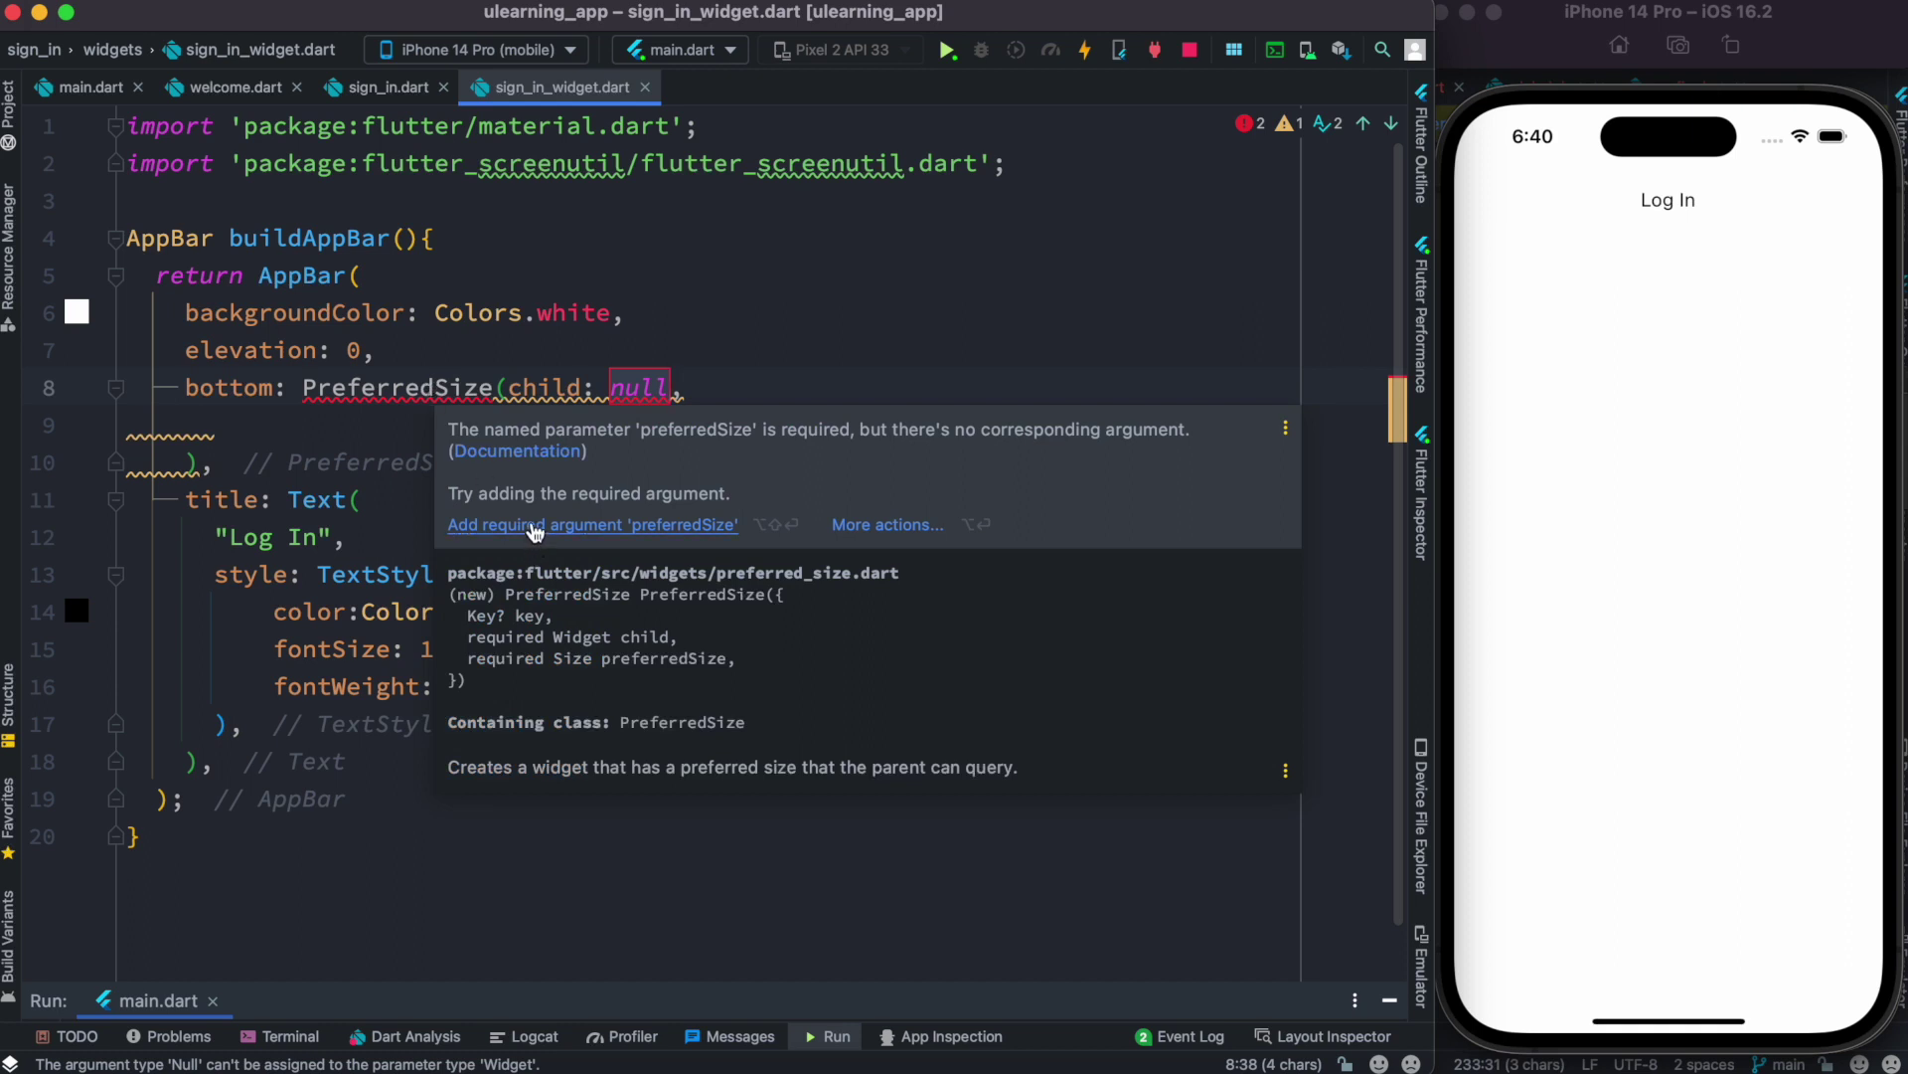
click(531, 524)
click(512, 387)
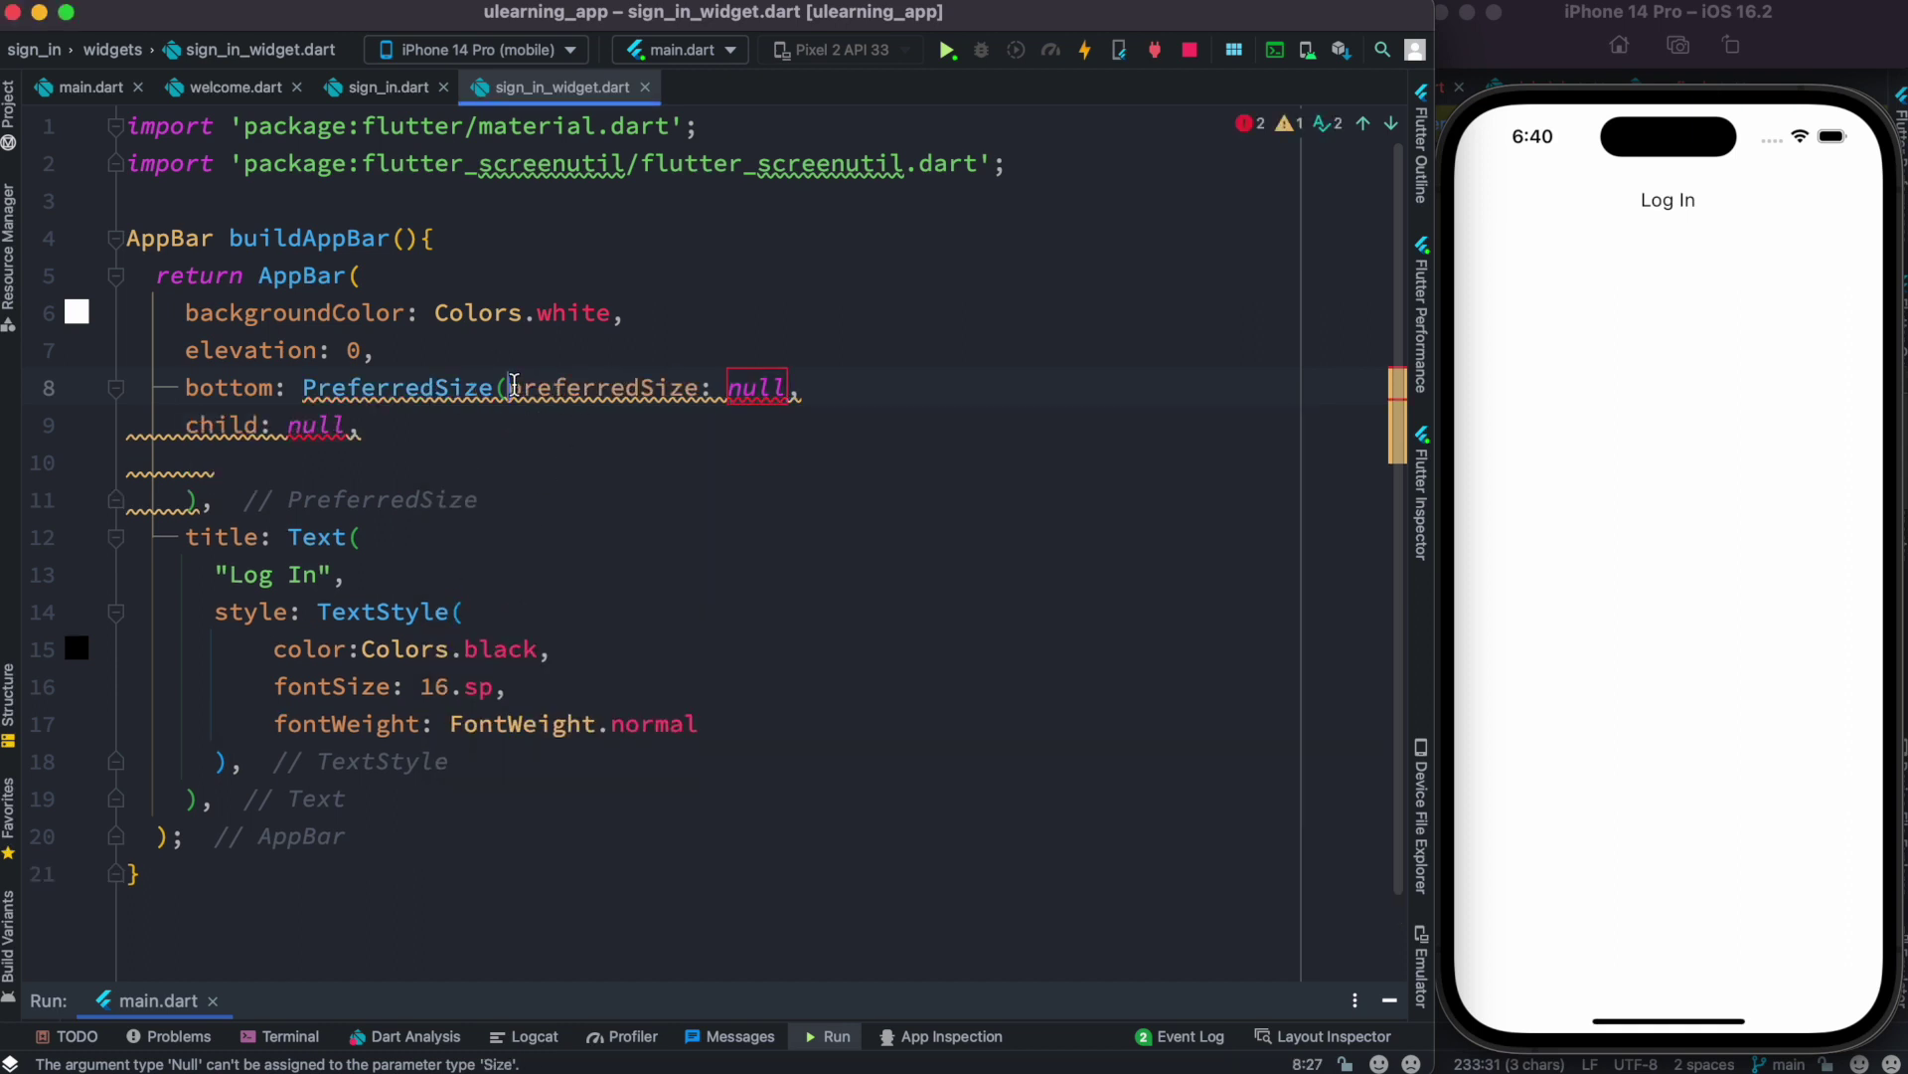
key(Return)
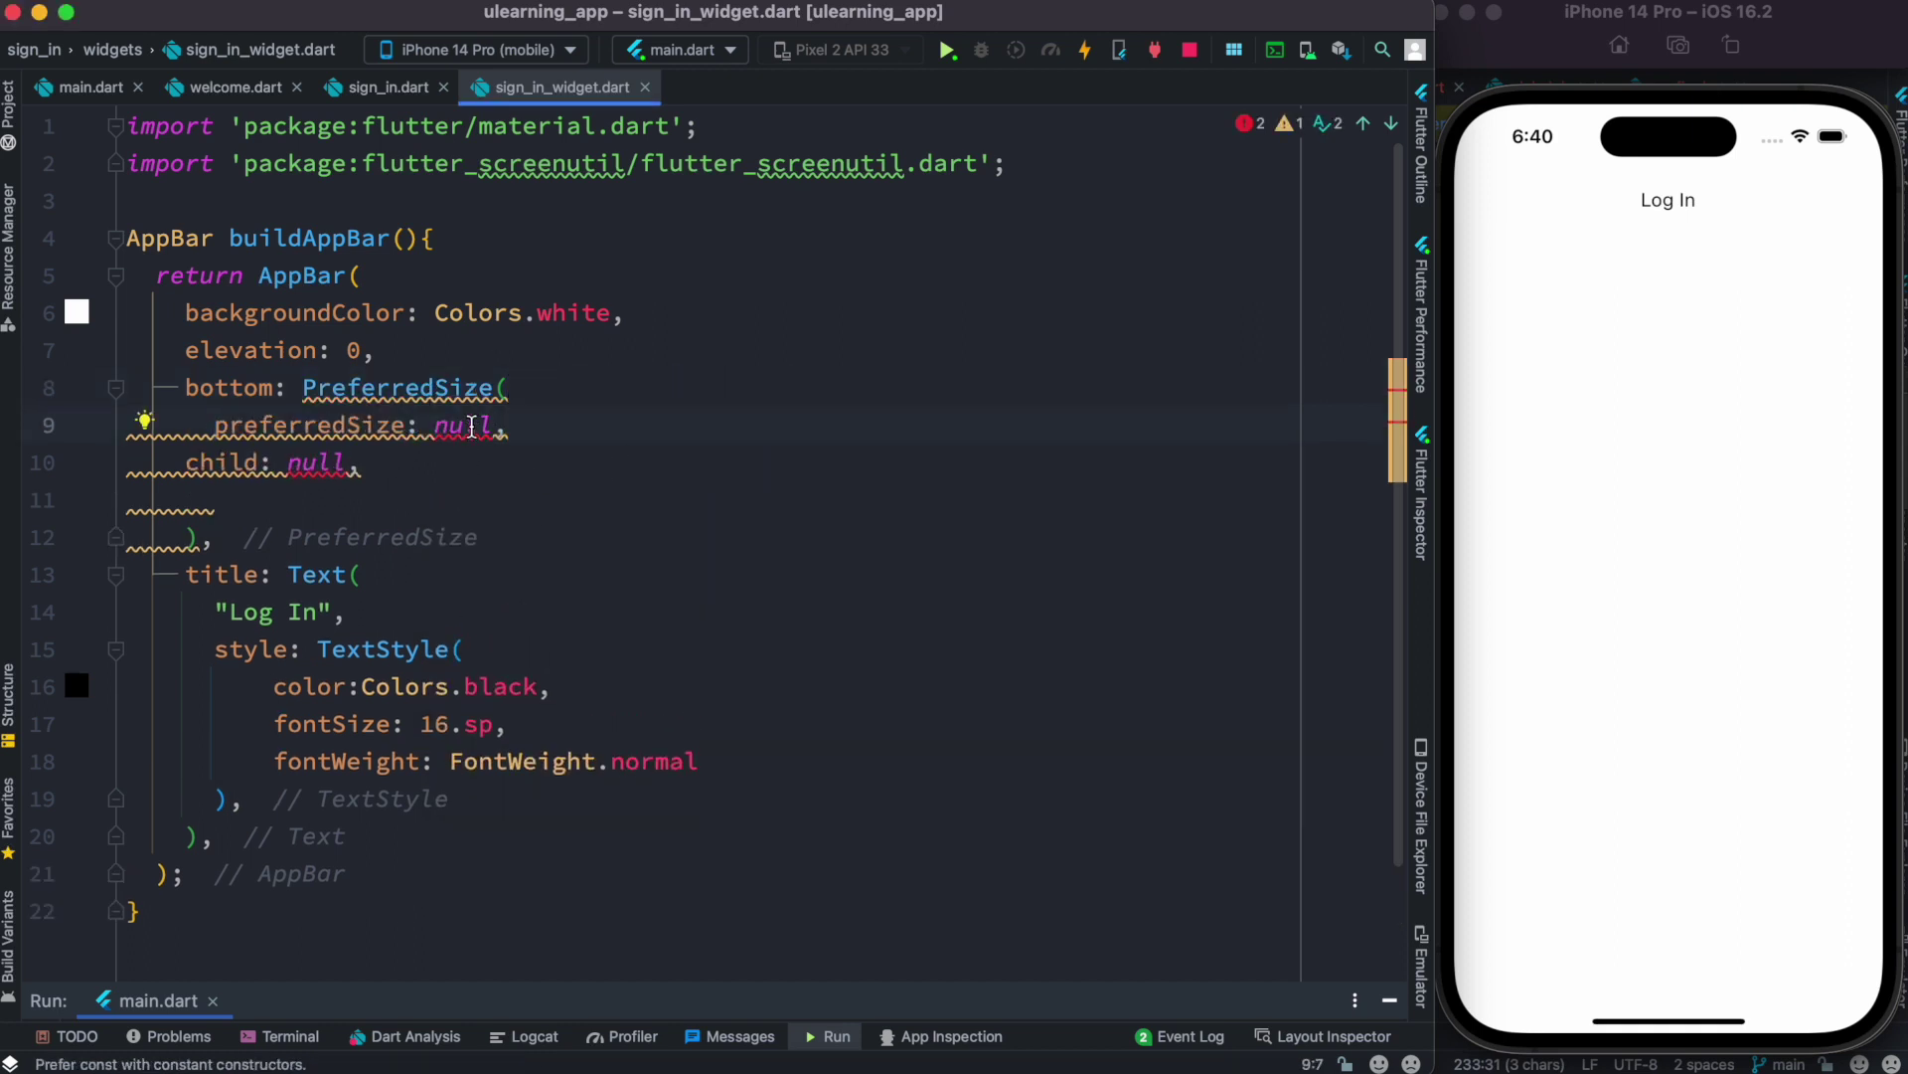
- Set preferredSize to const Size.fromHeight(1.0) and clear the null child placeholder
double_click(473, 428)
key(BackSpace)
text(c)
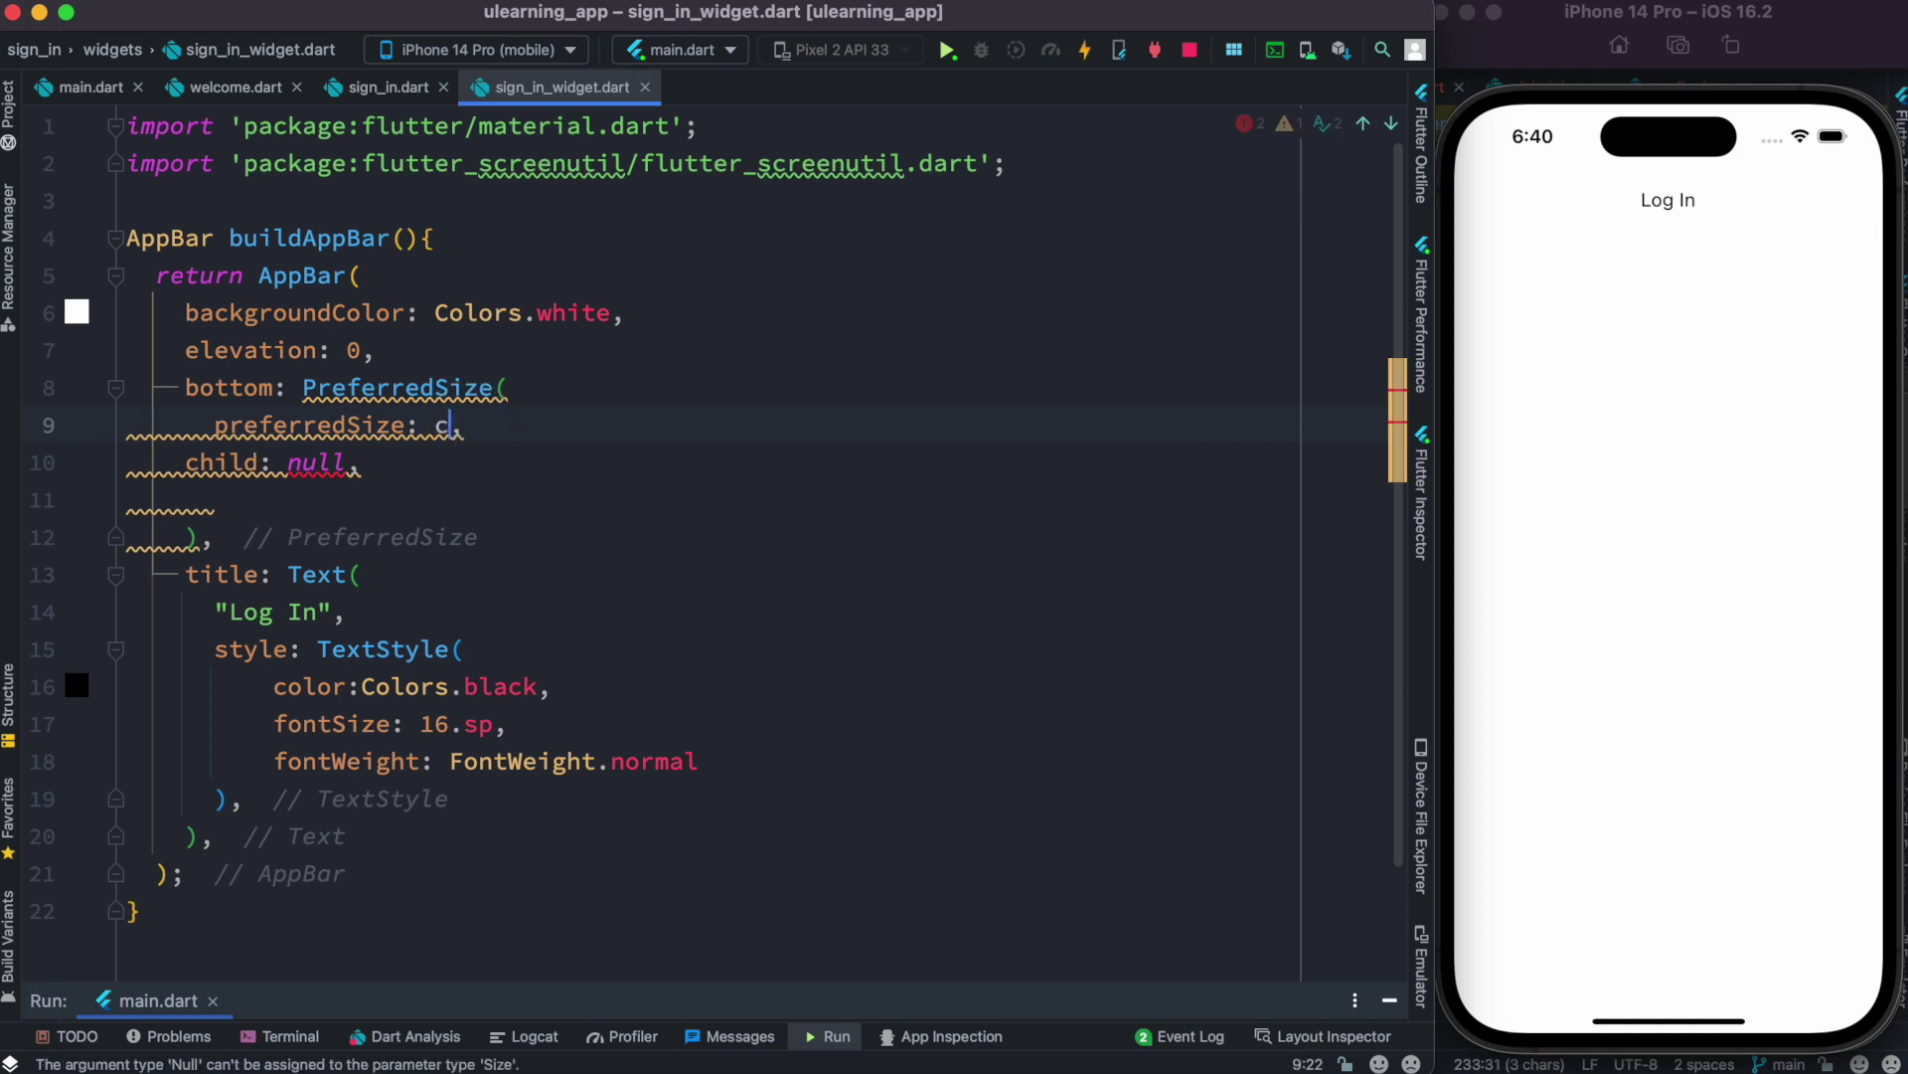
text(onst )
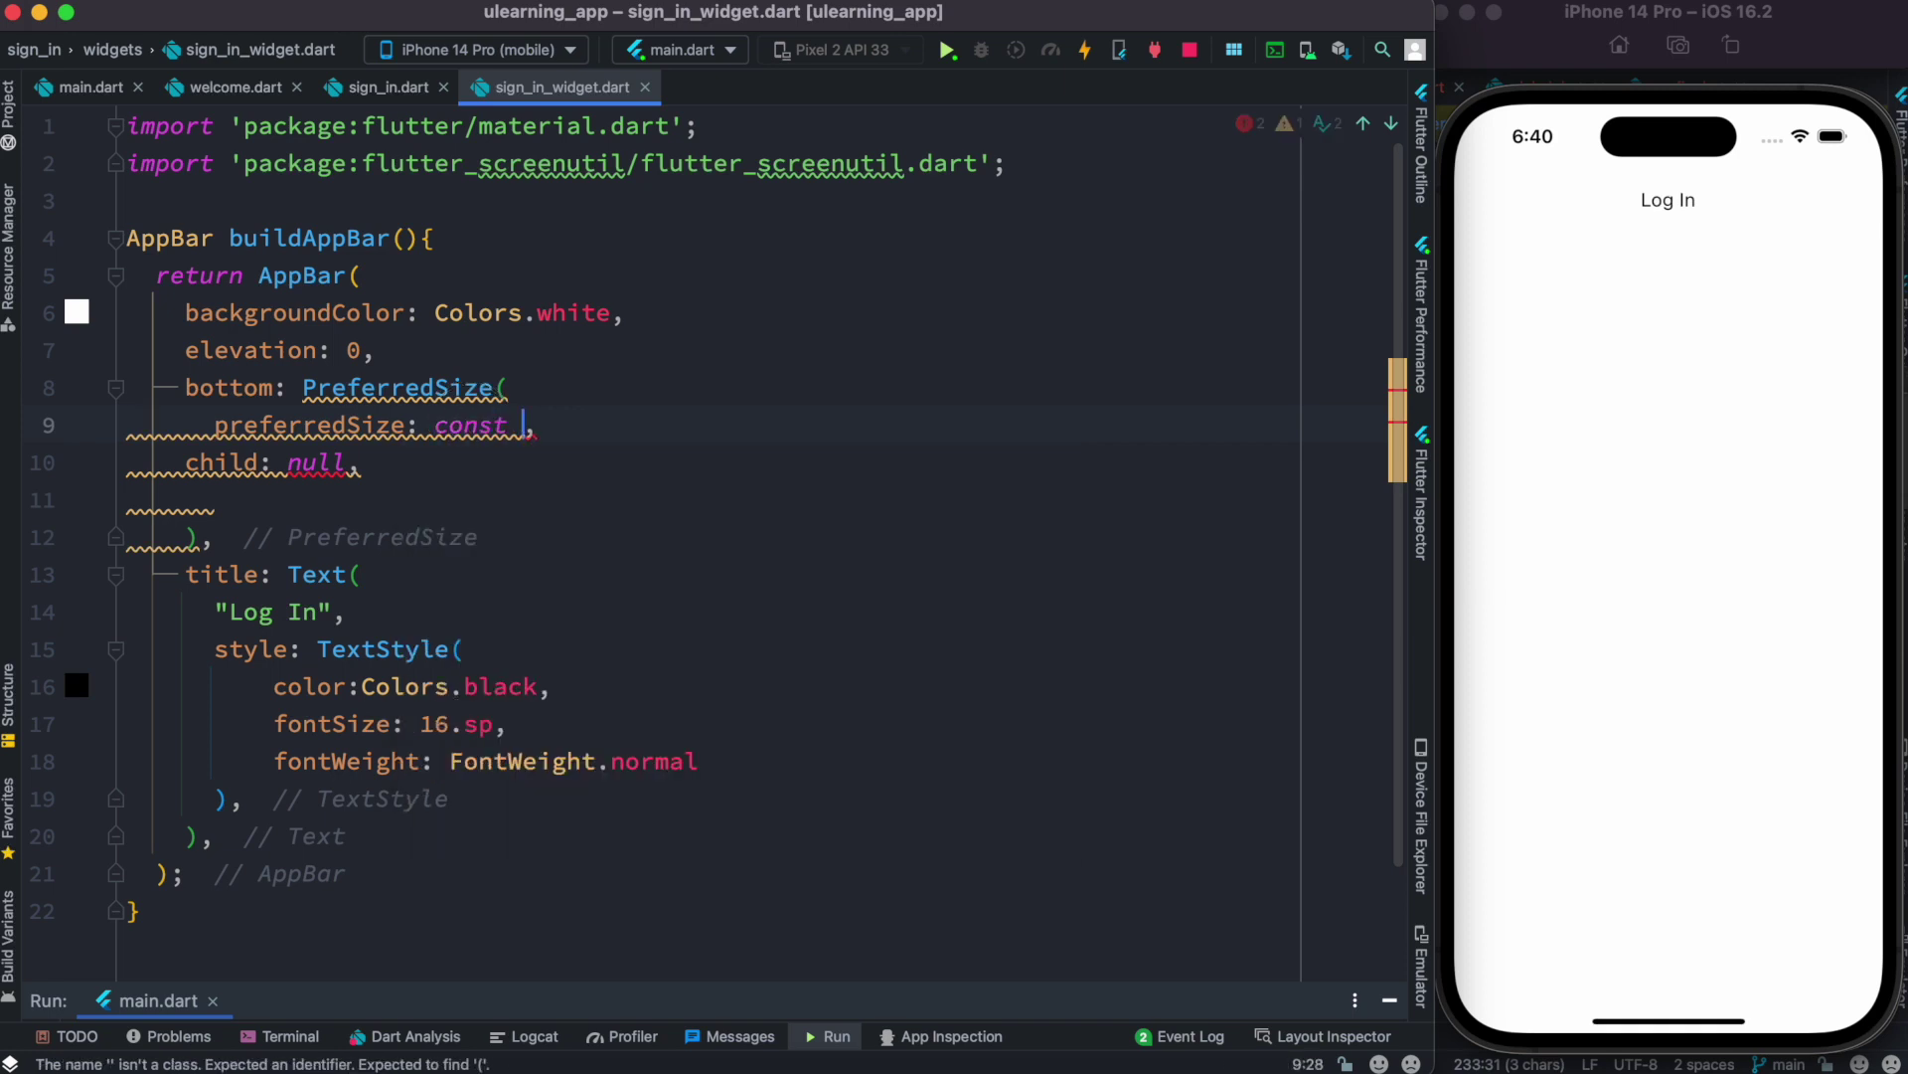
text(Size.)
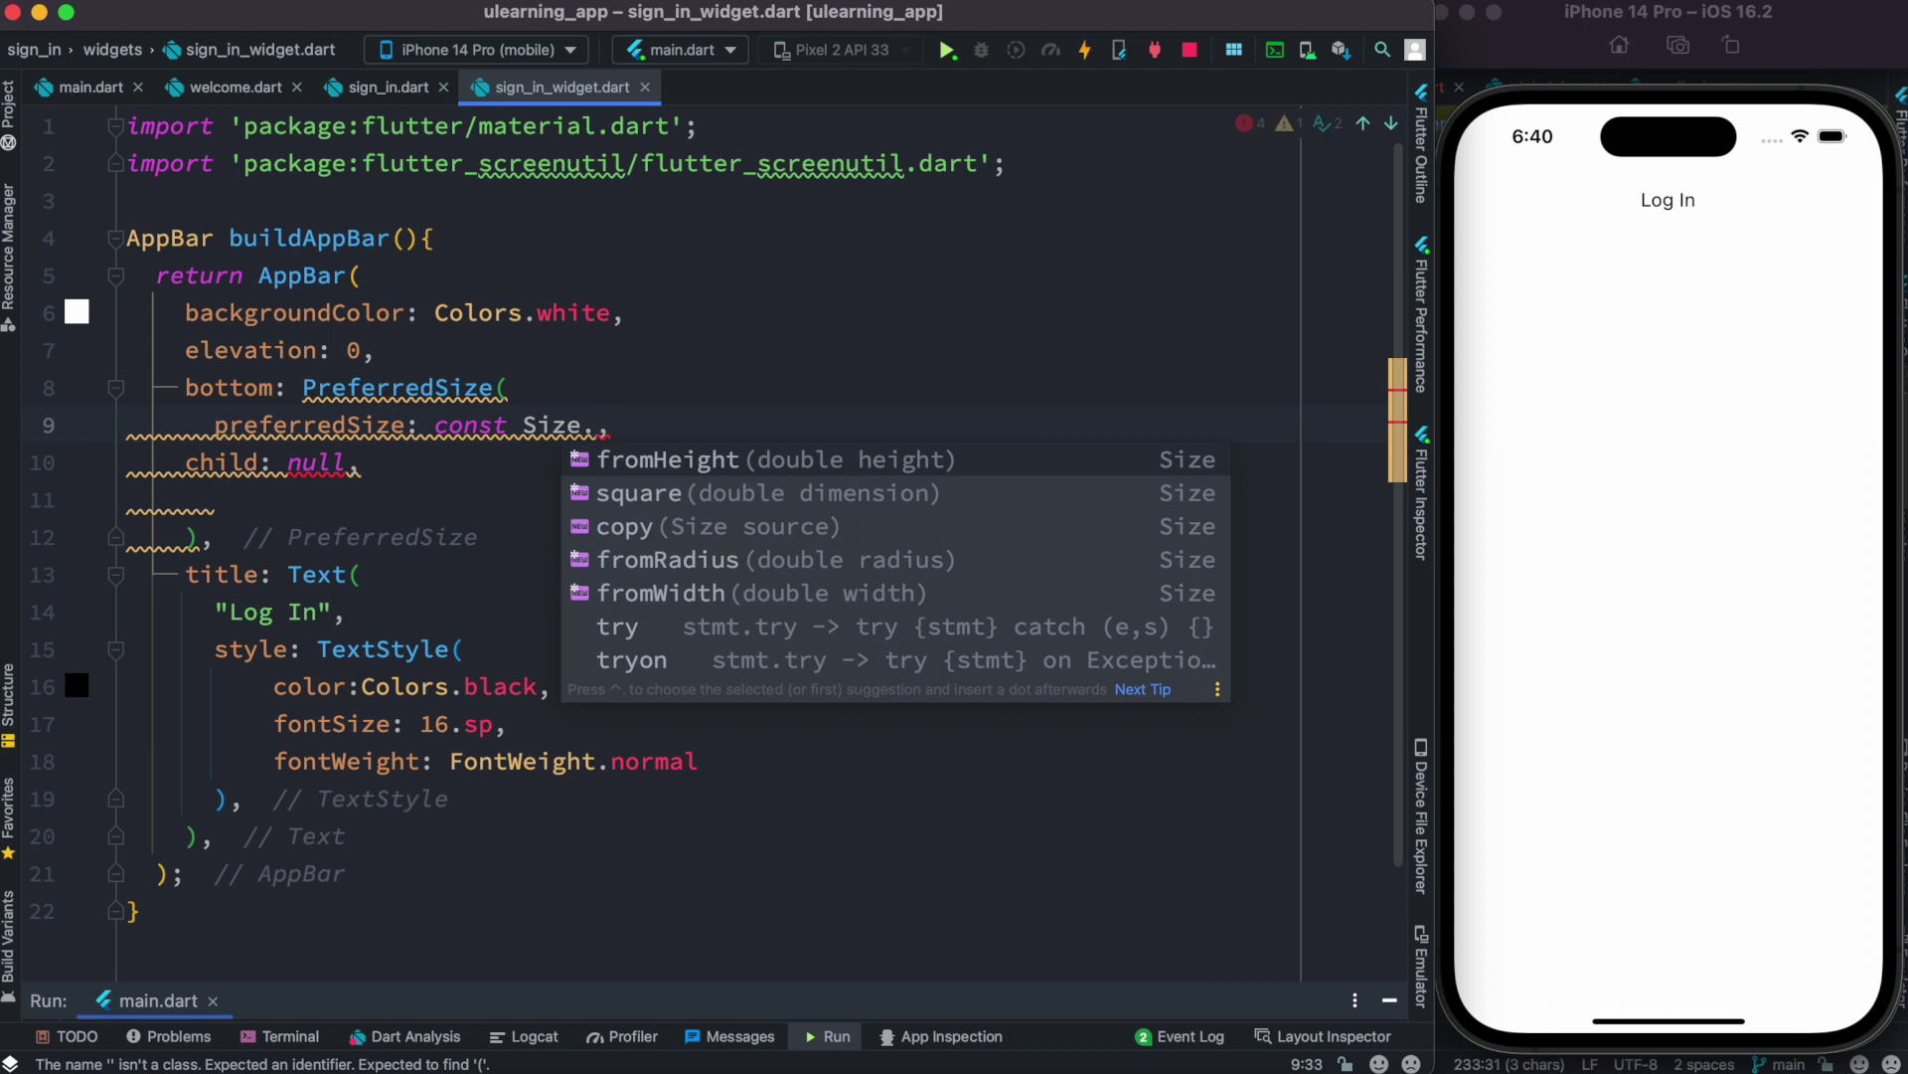
key(Return)
key(BackSpace)
text(1)
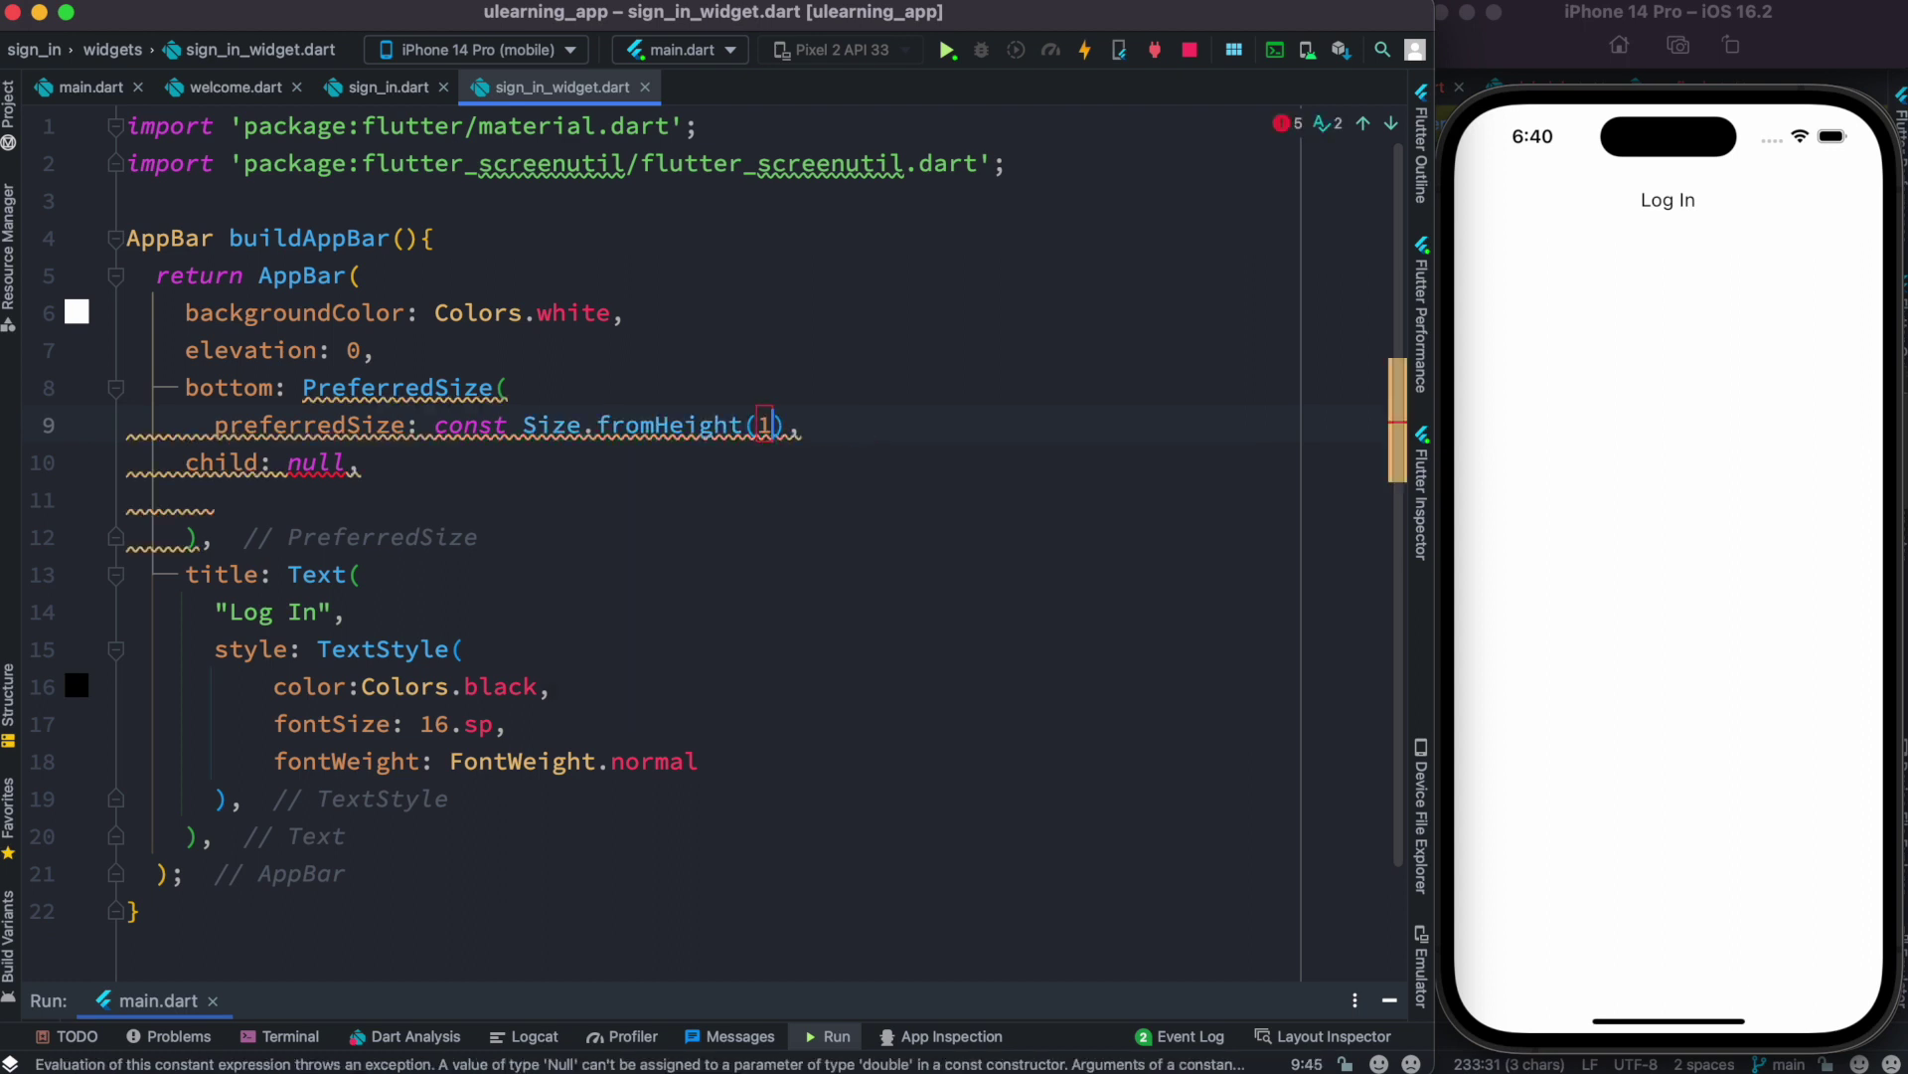
text(.0)
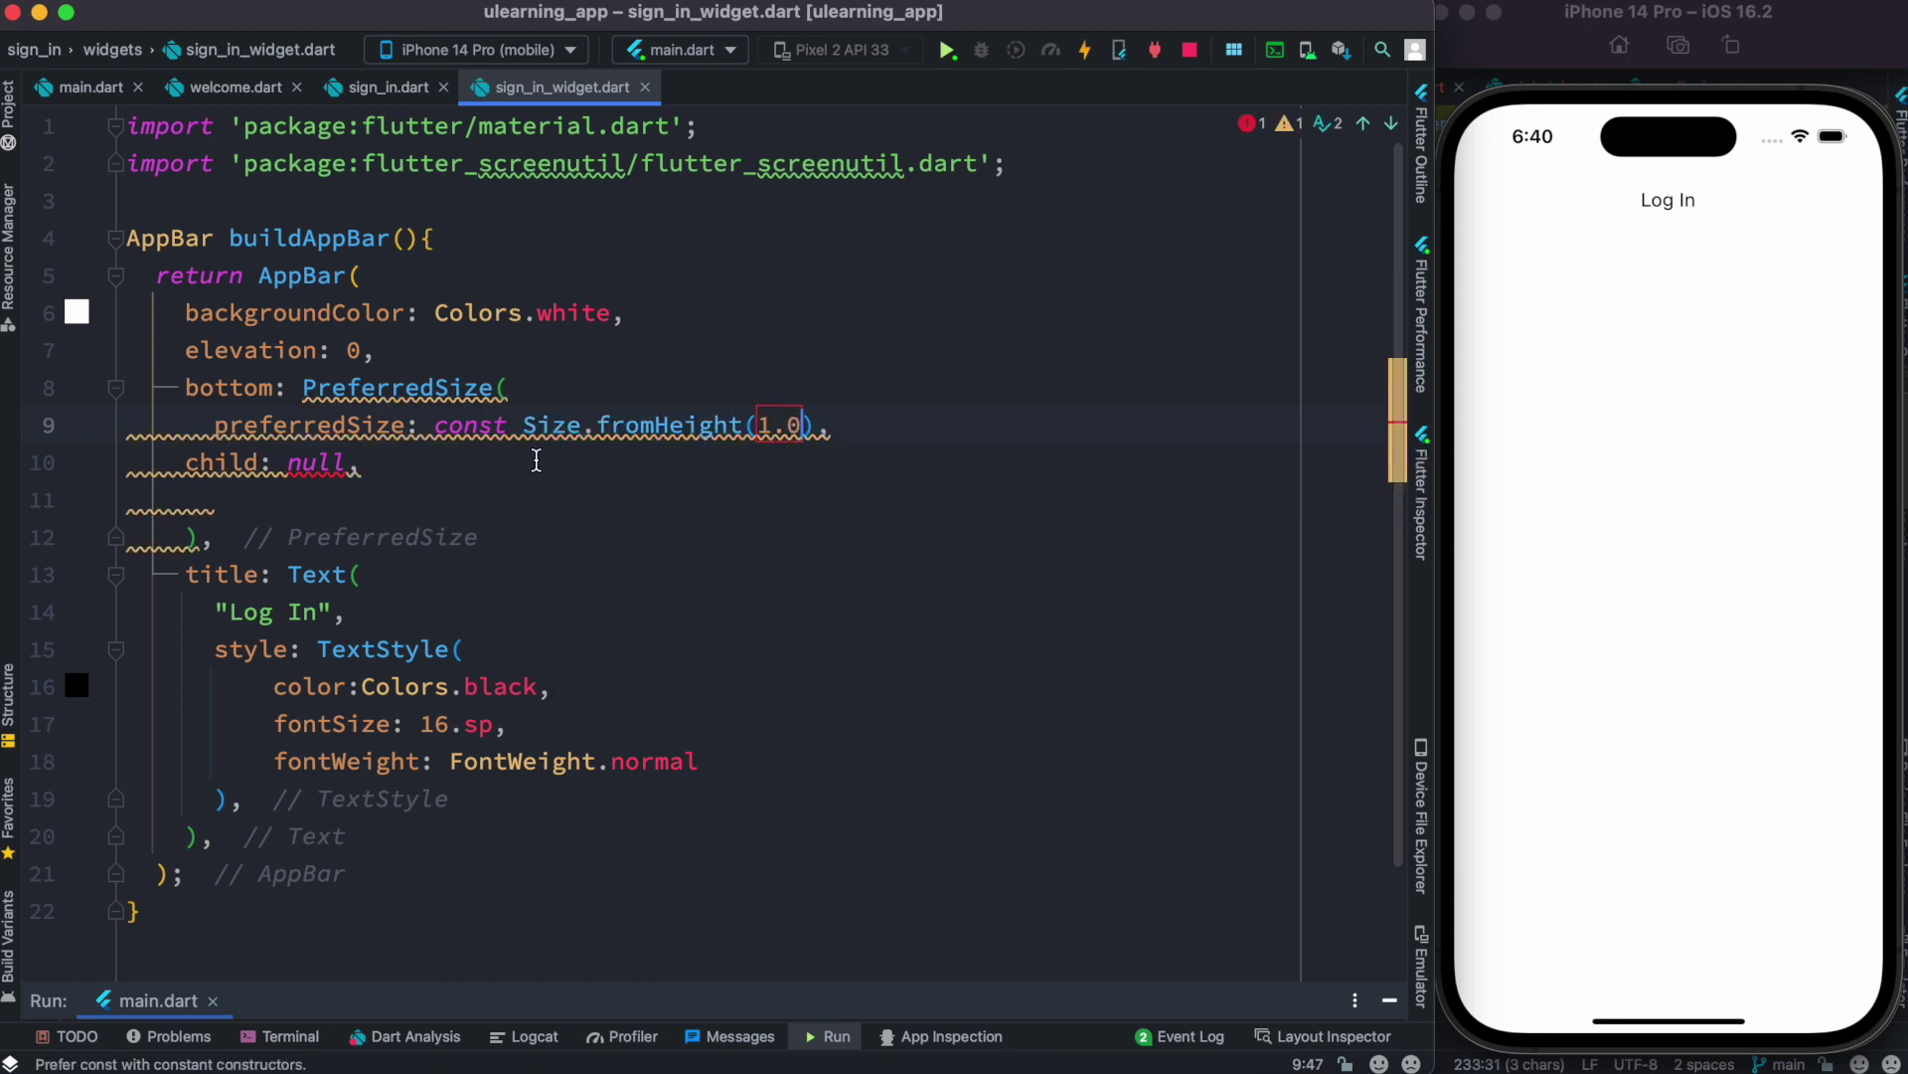
click(321, 472)
double_click(320, 472)
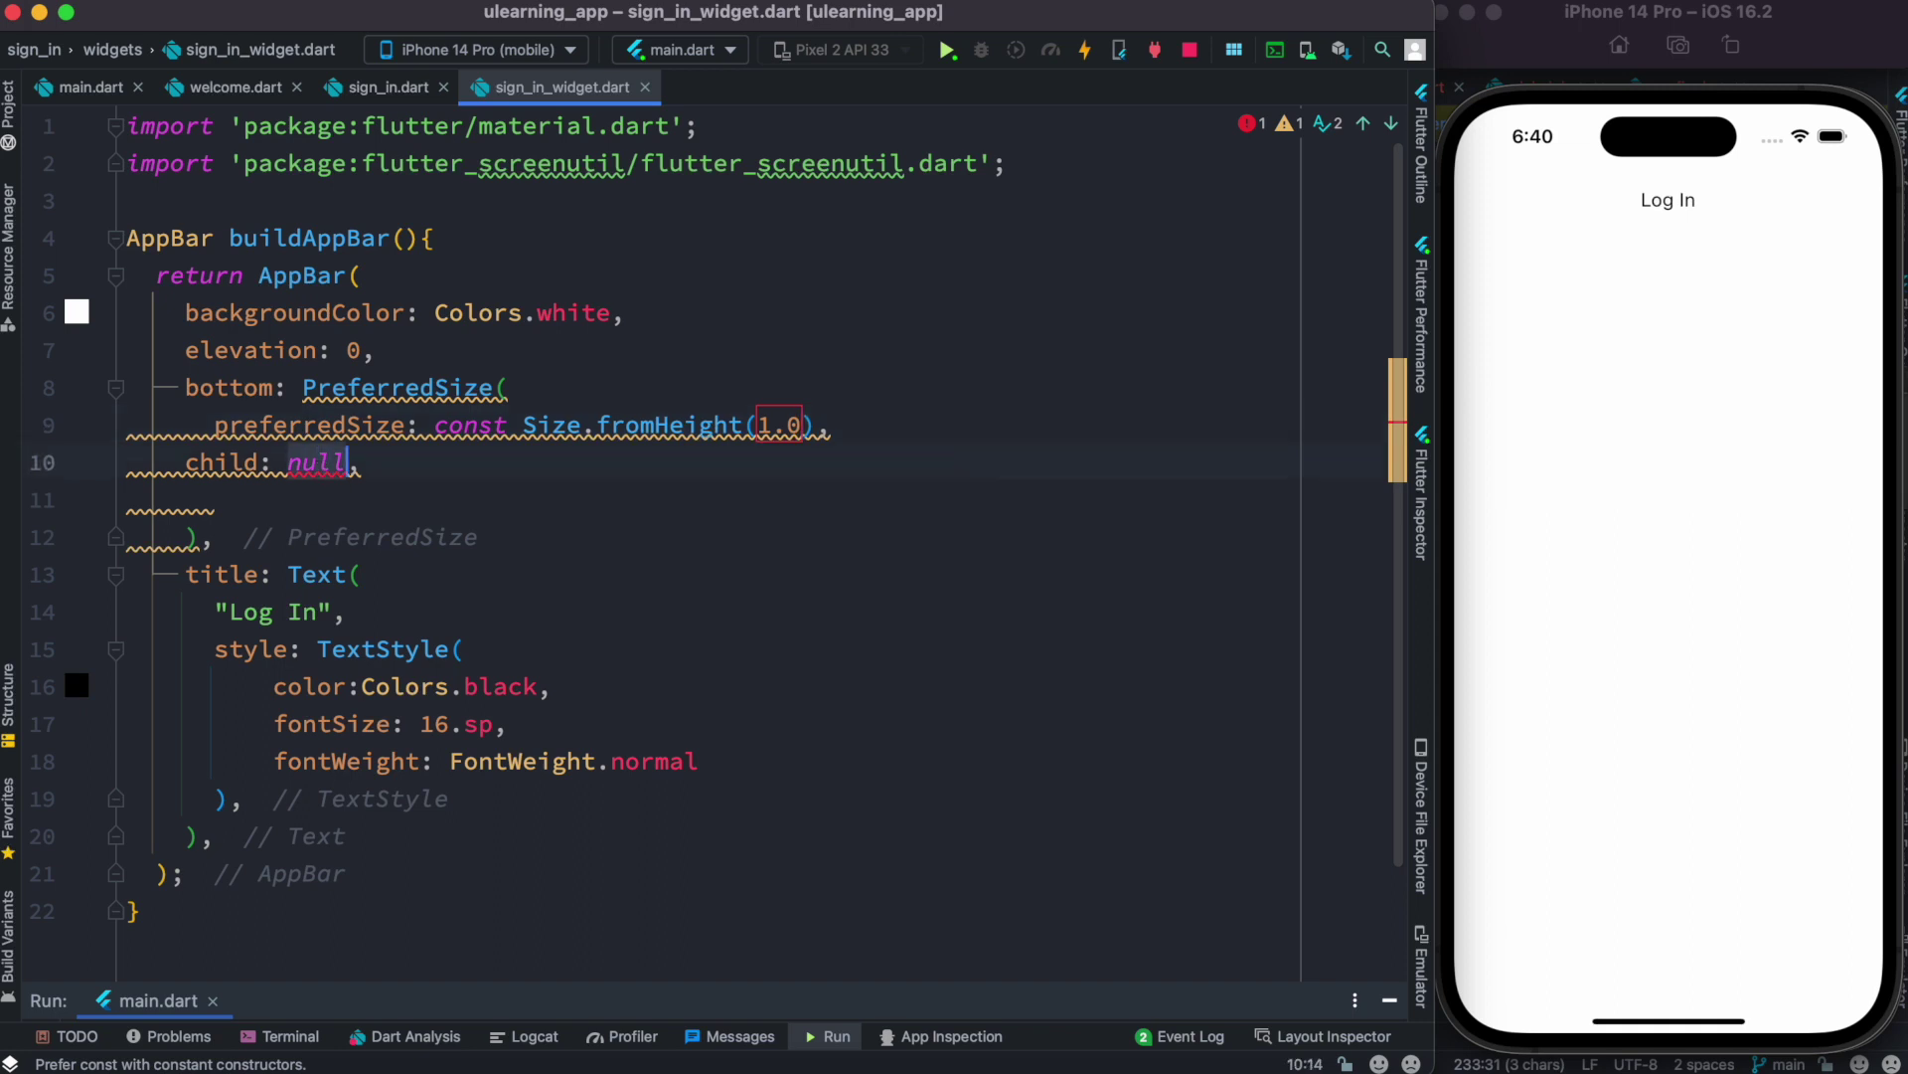
key(BackSpace)
text(Container)
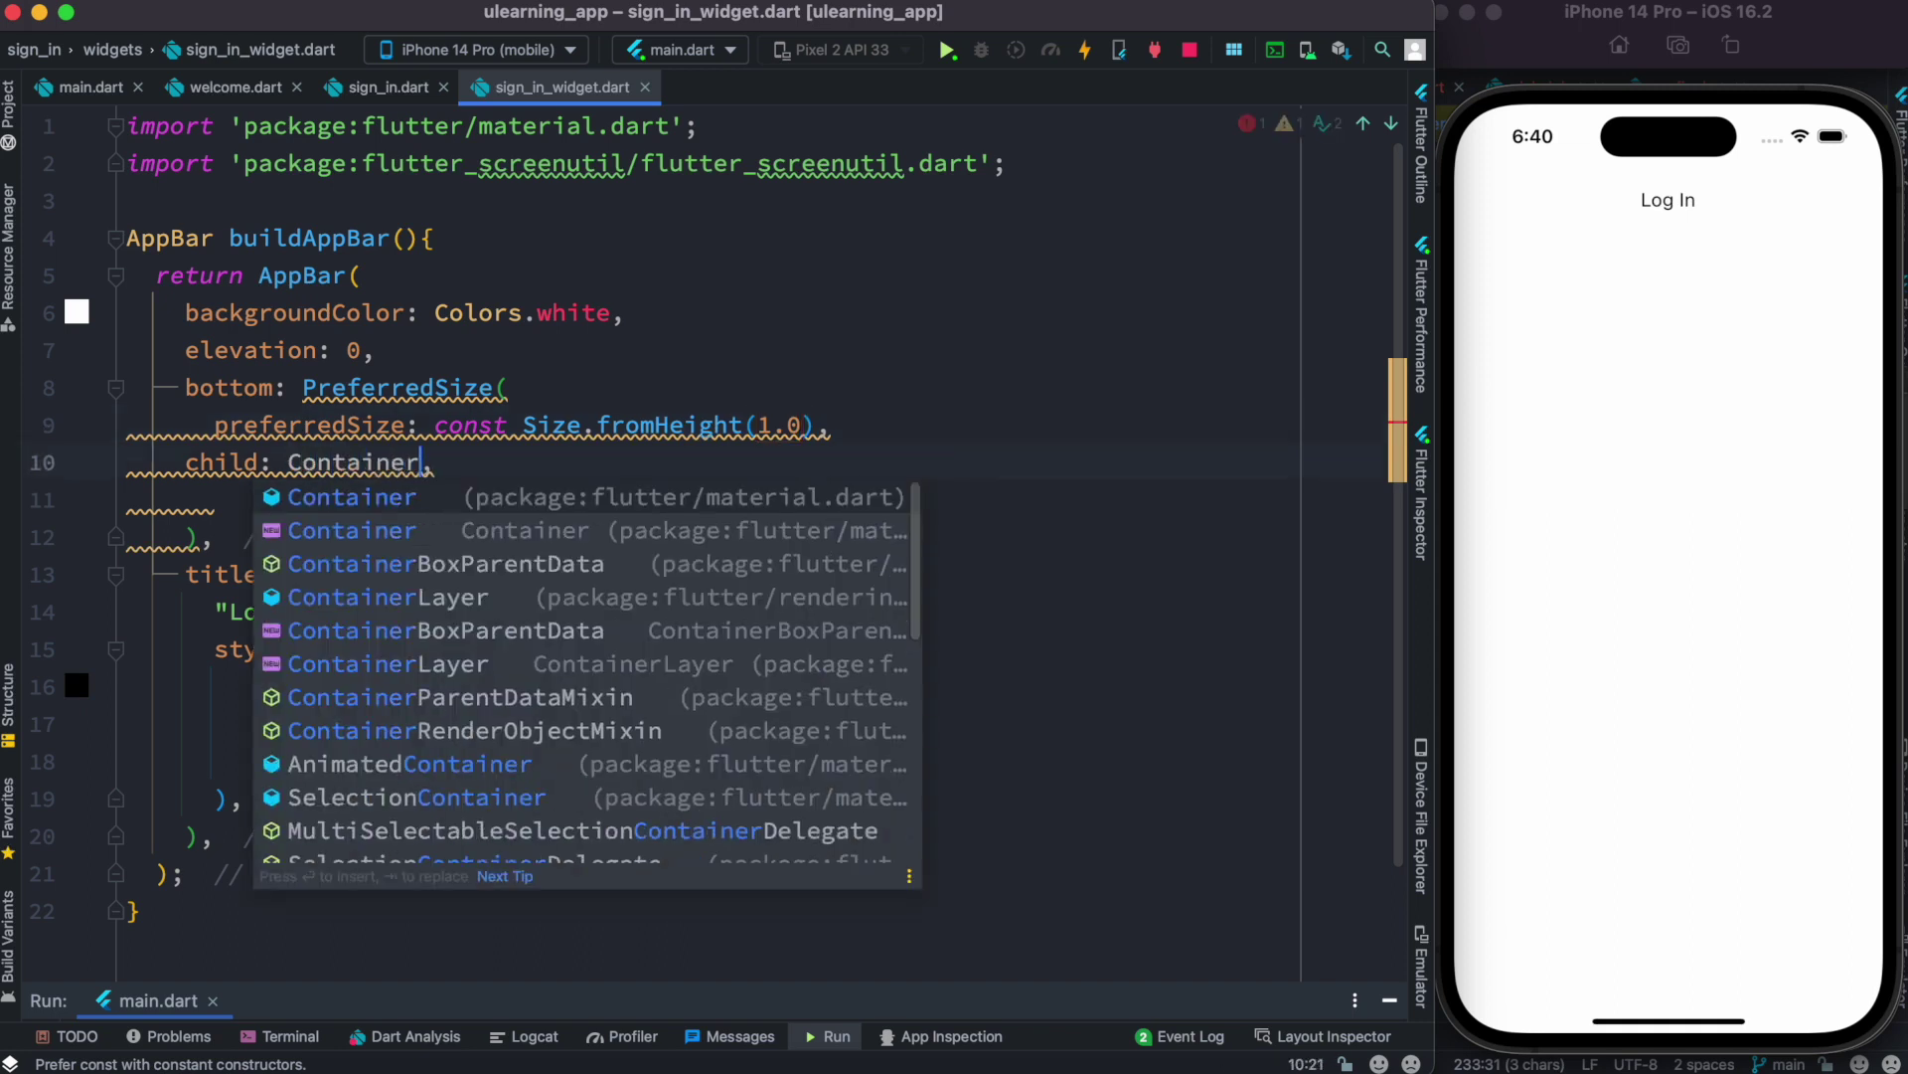
text(()
- Make the PreferredSize child a Container with height: 1.0 and hot reload
key(Return)
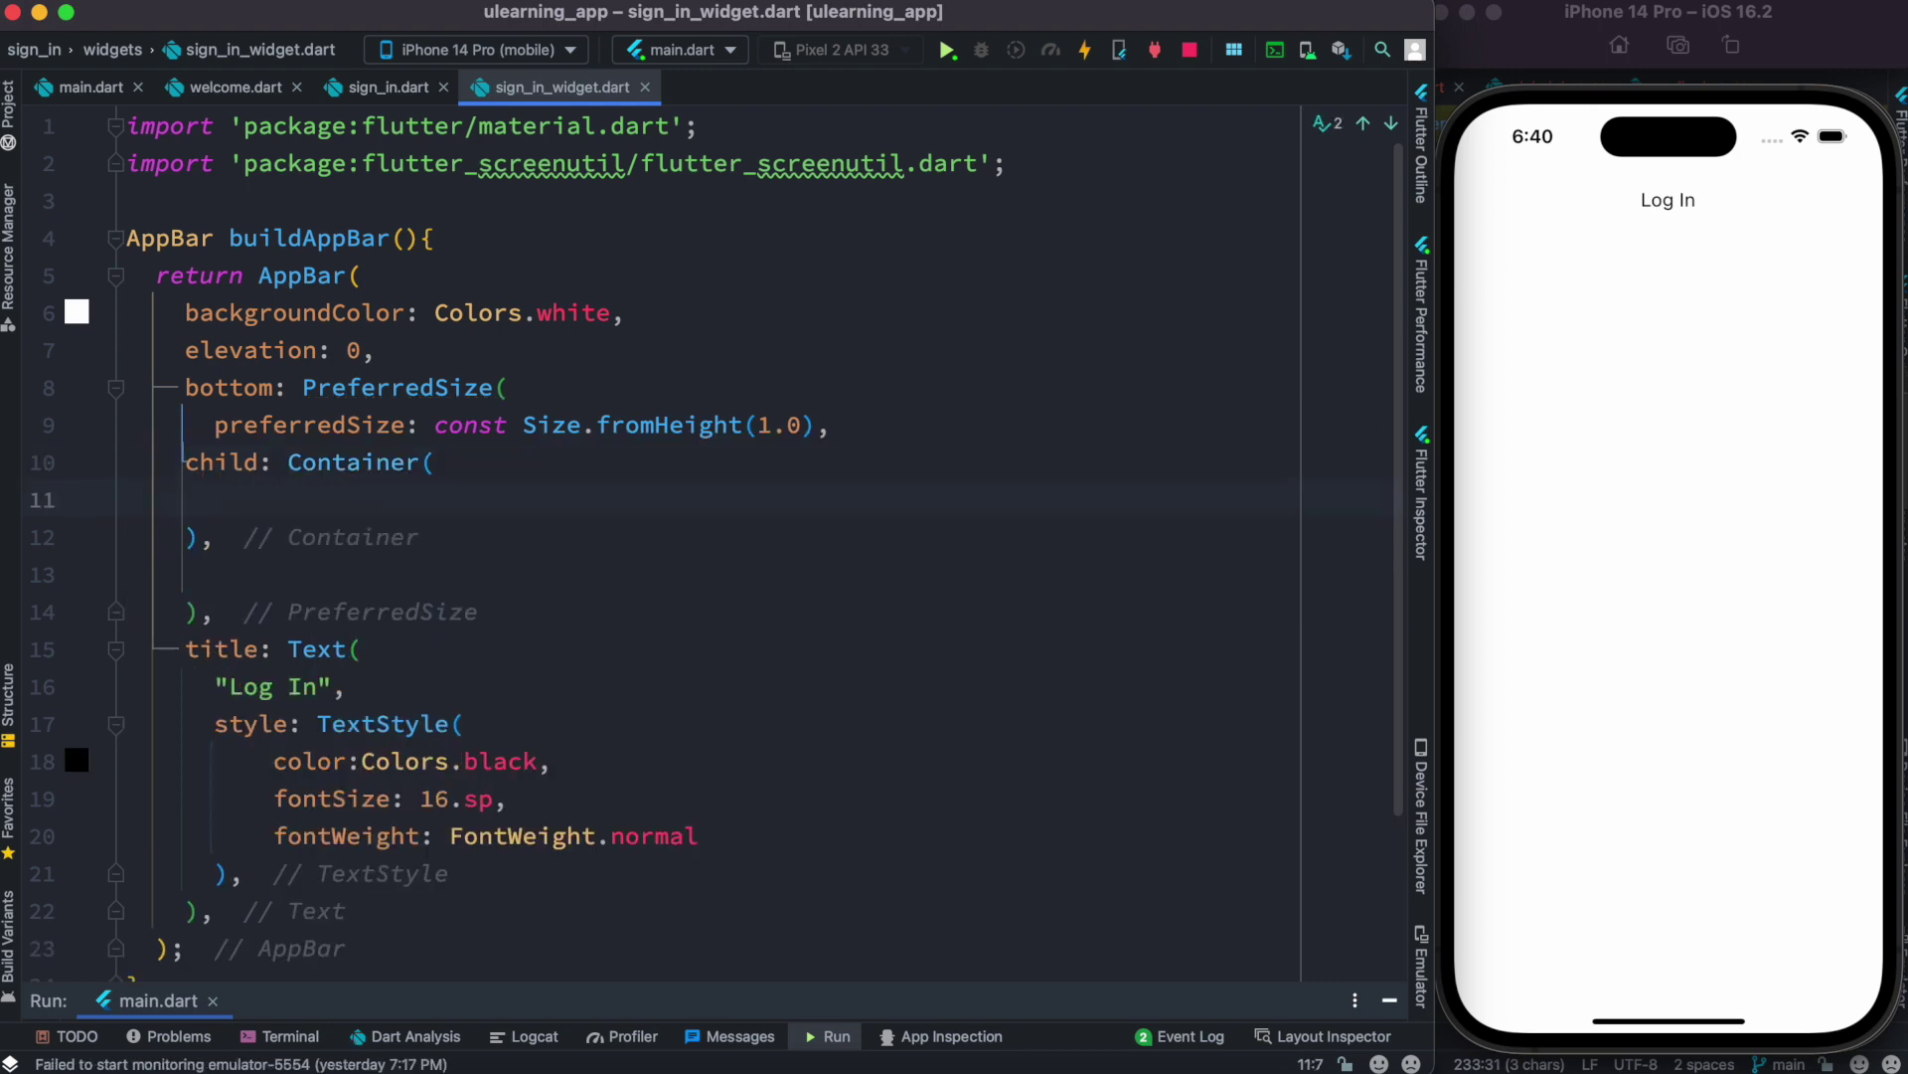
text(h)
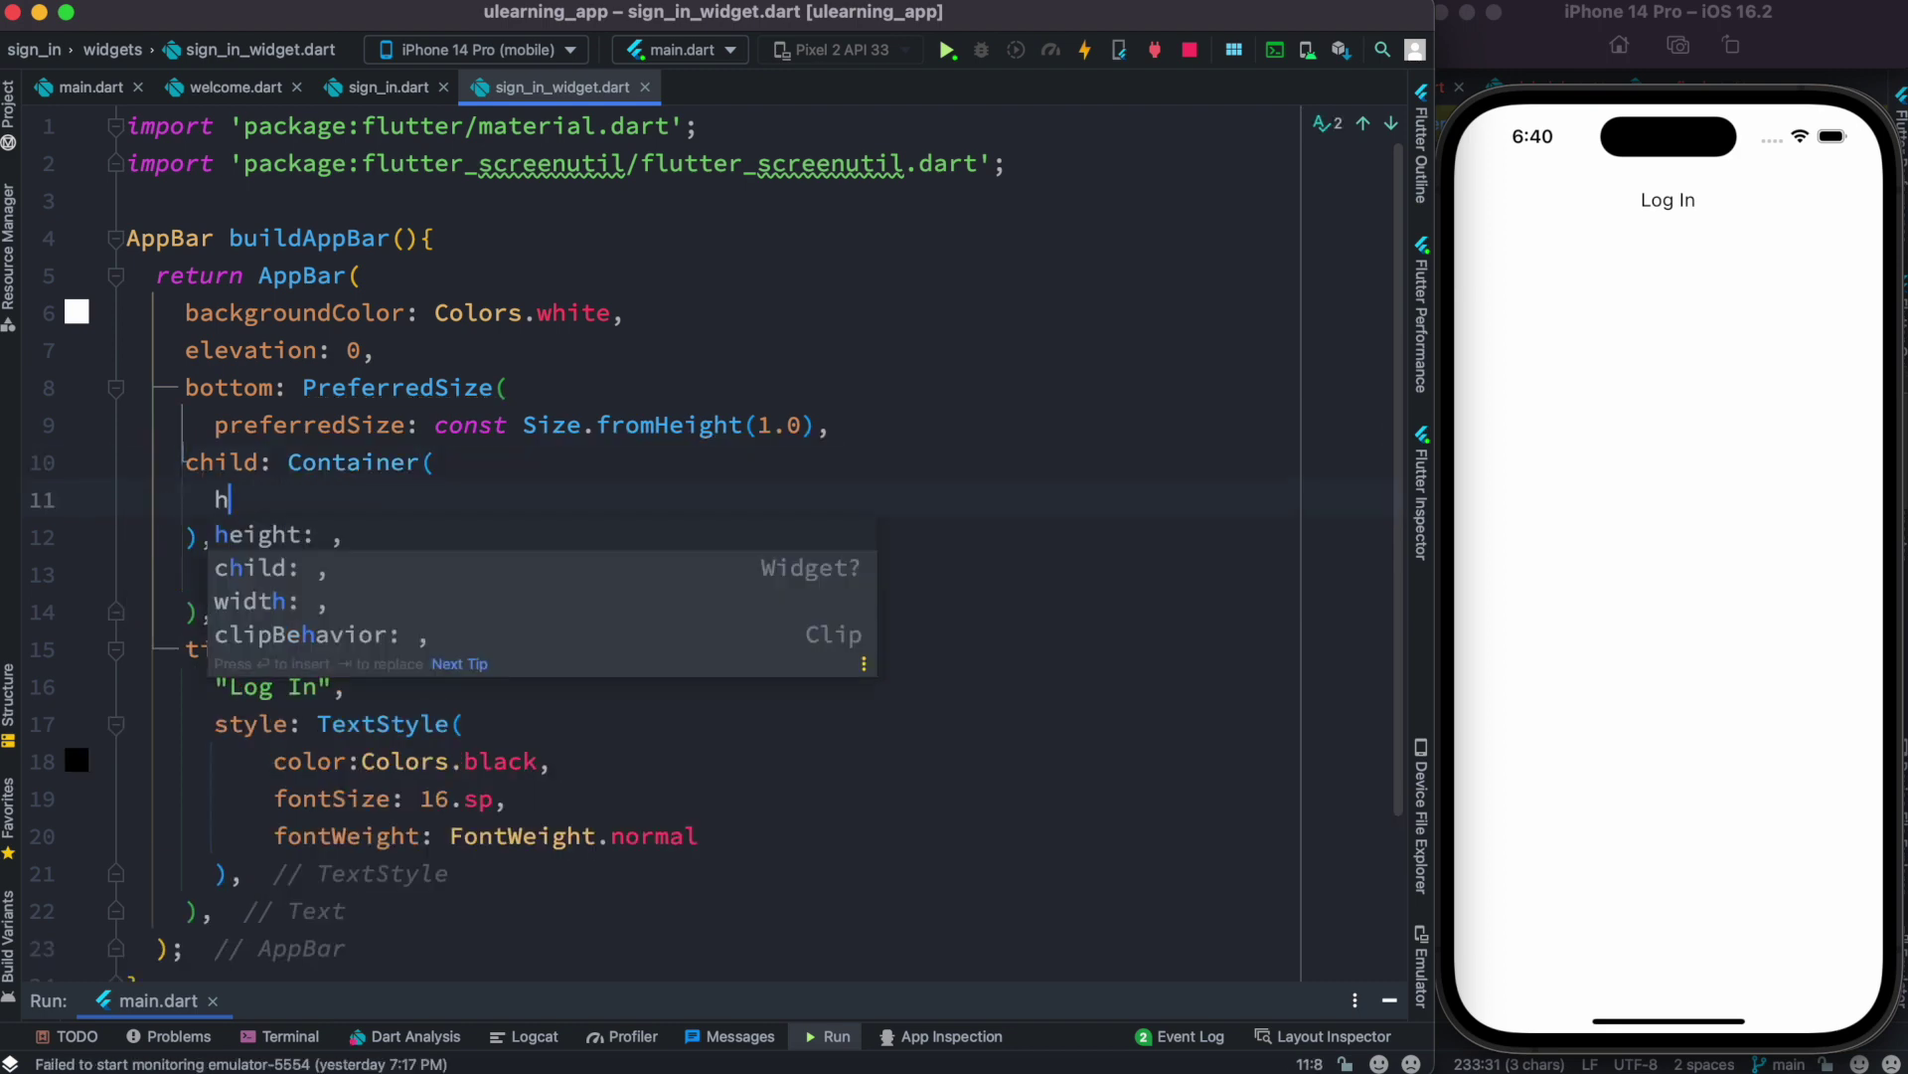
key(Return)
text(1)
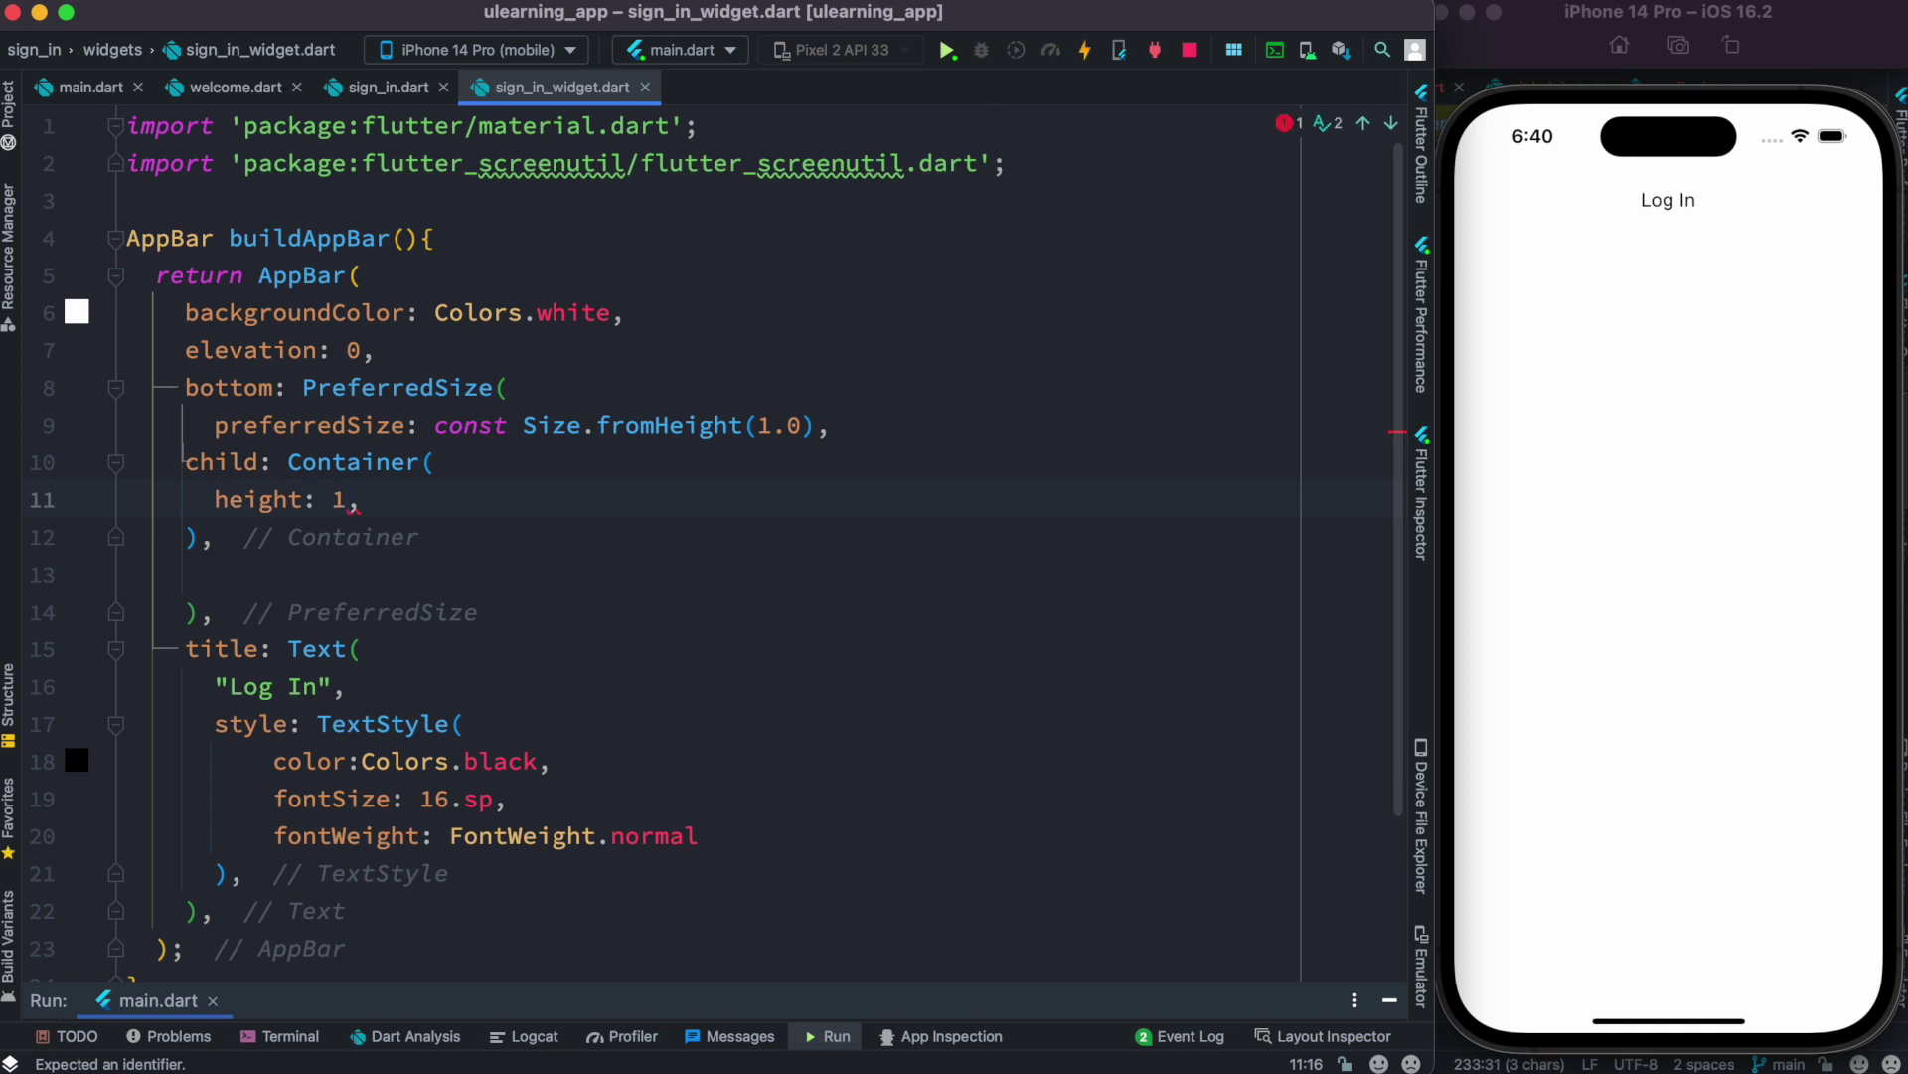
text(.0)
key(Right)
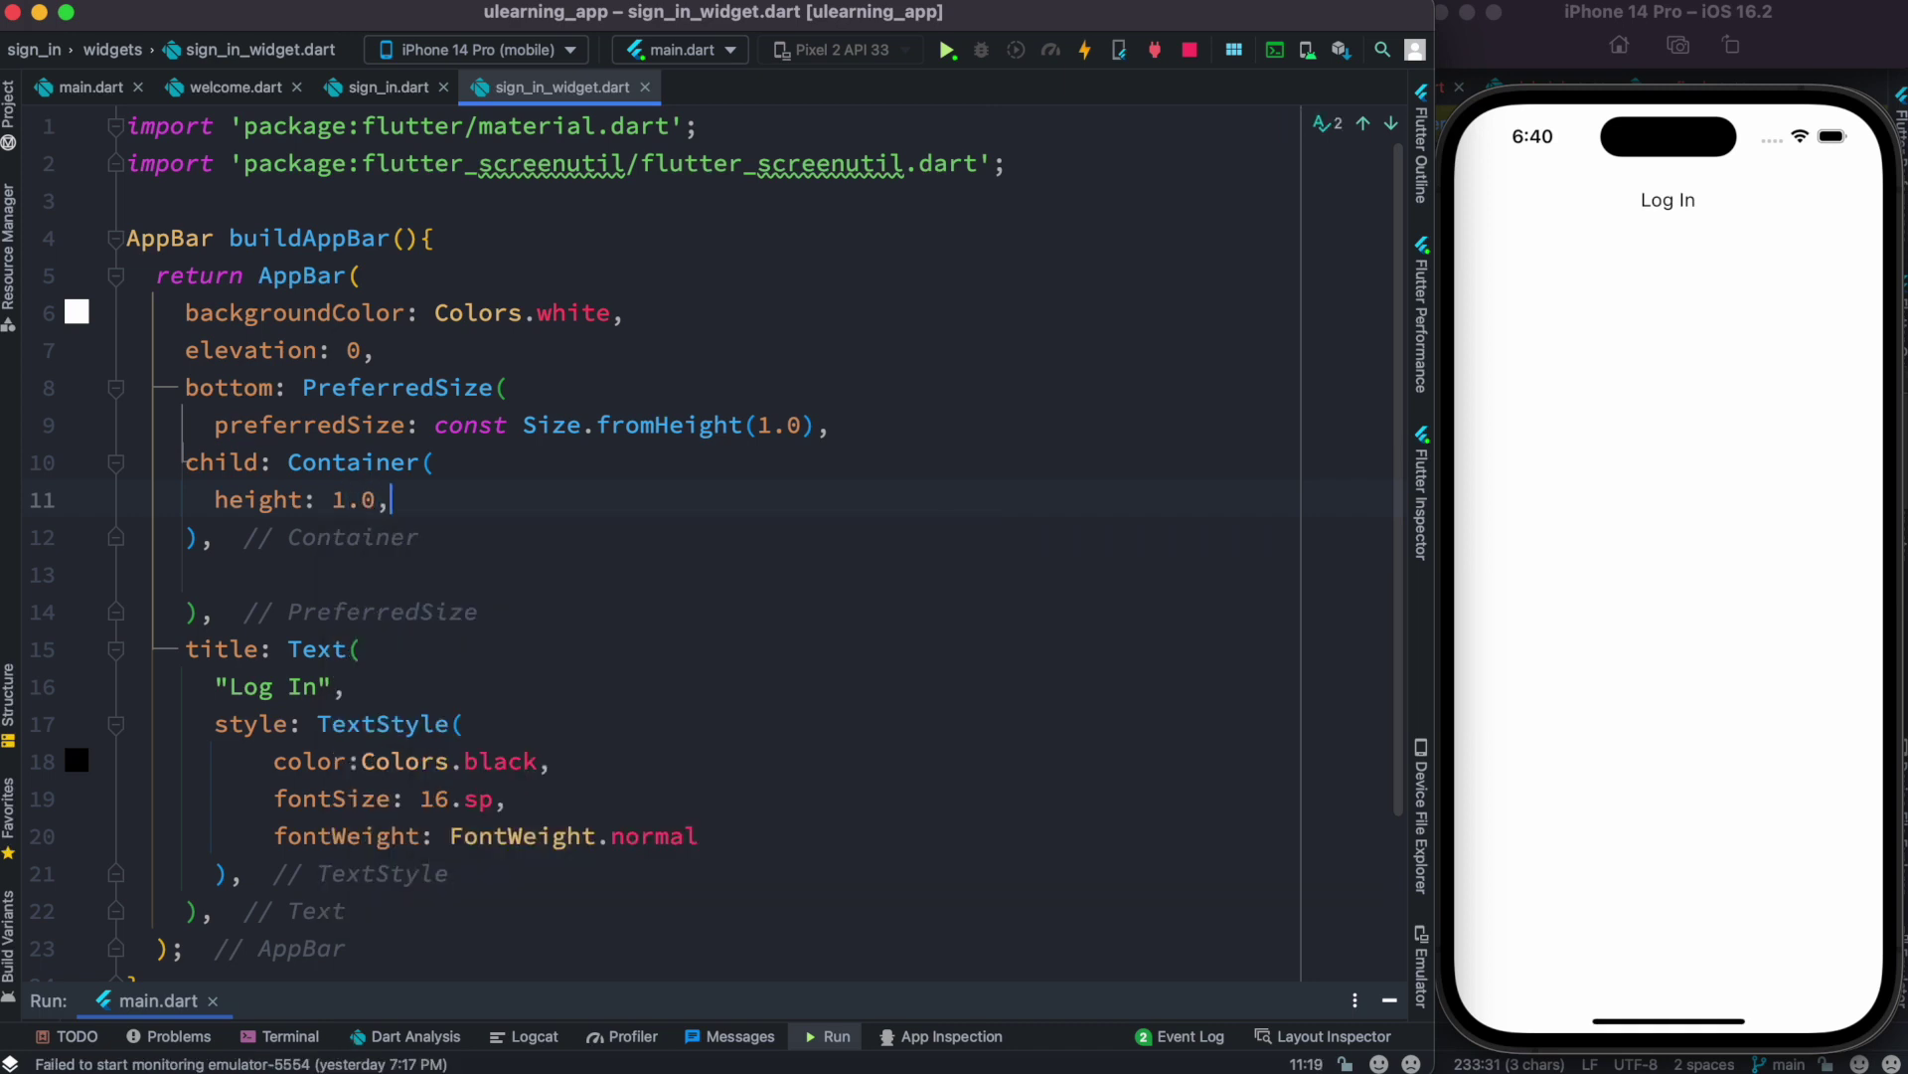
key(Return)
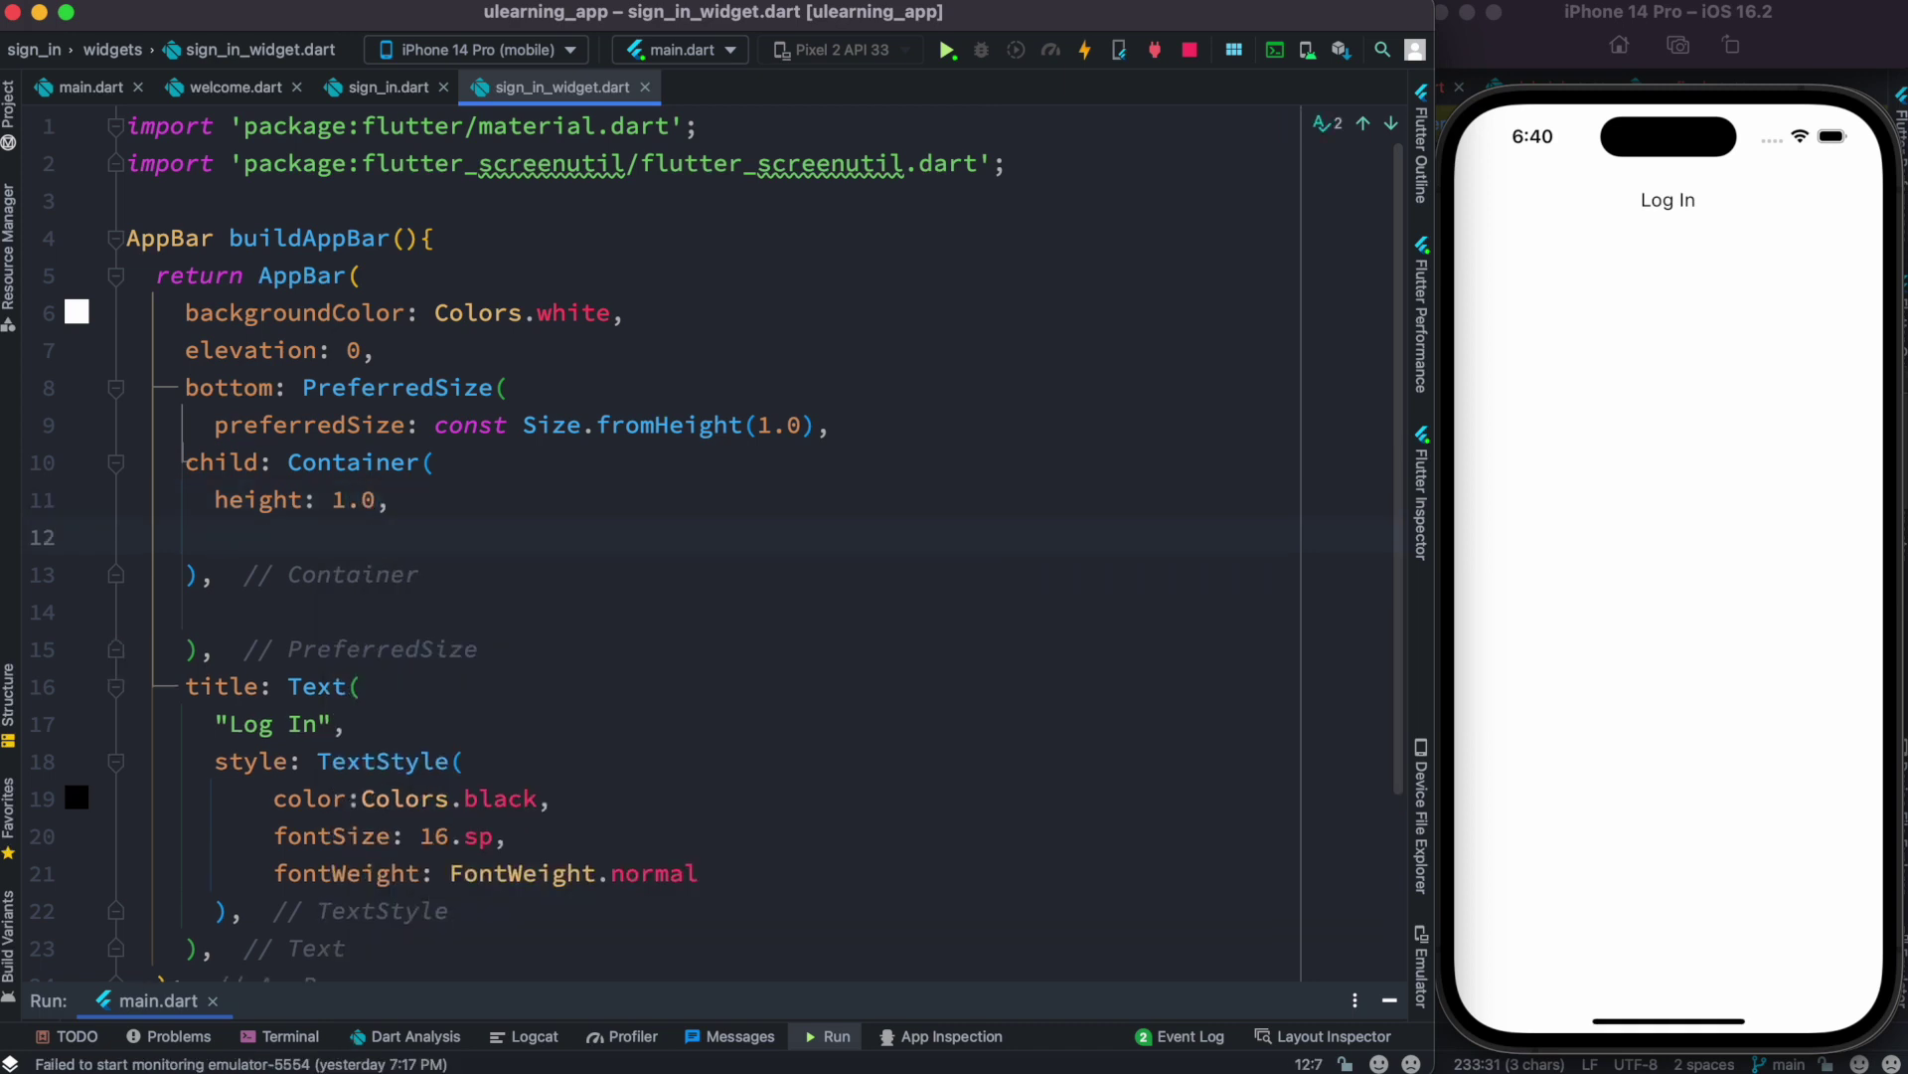
key(super+s)
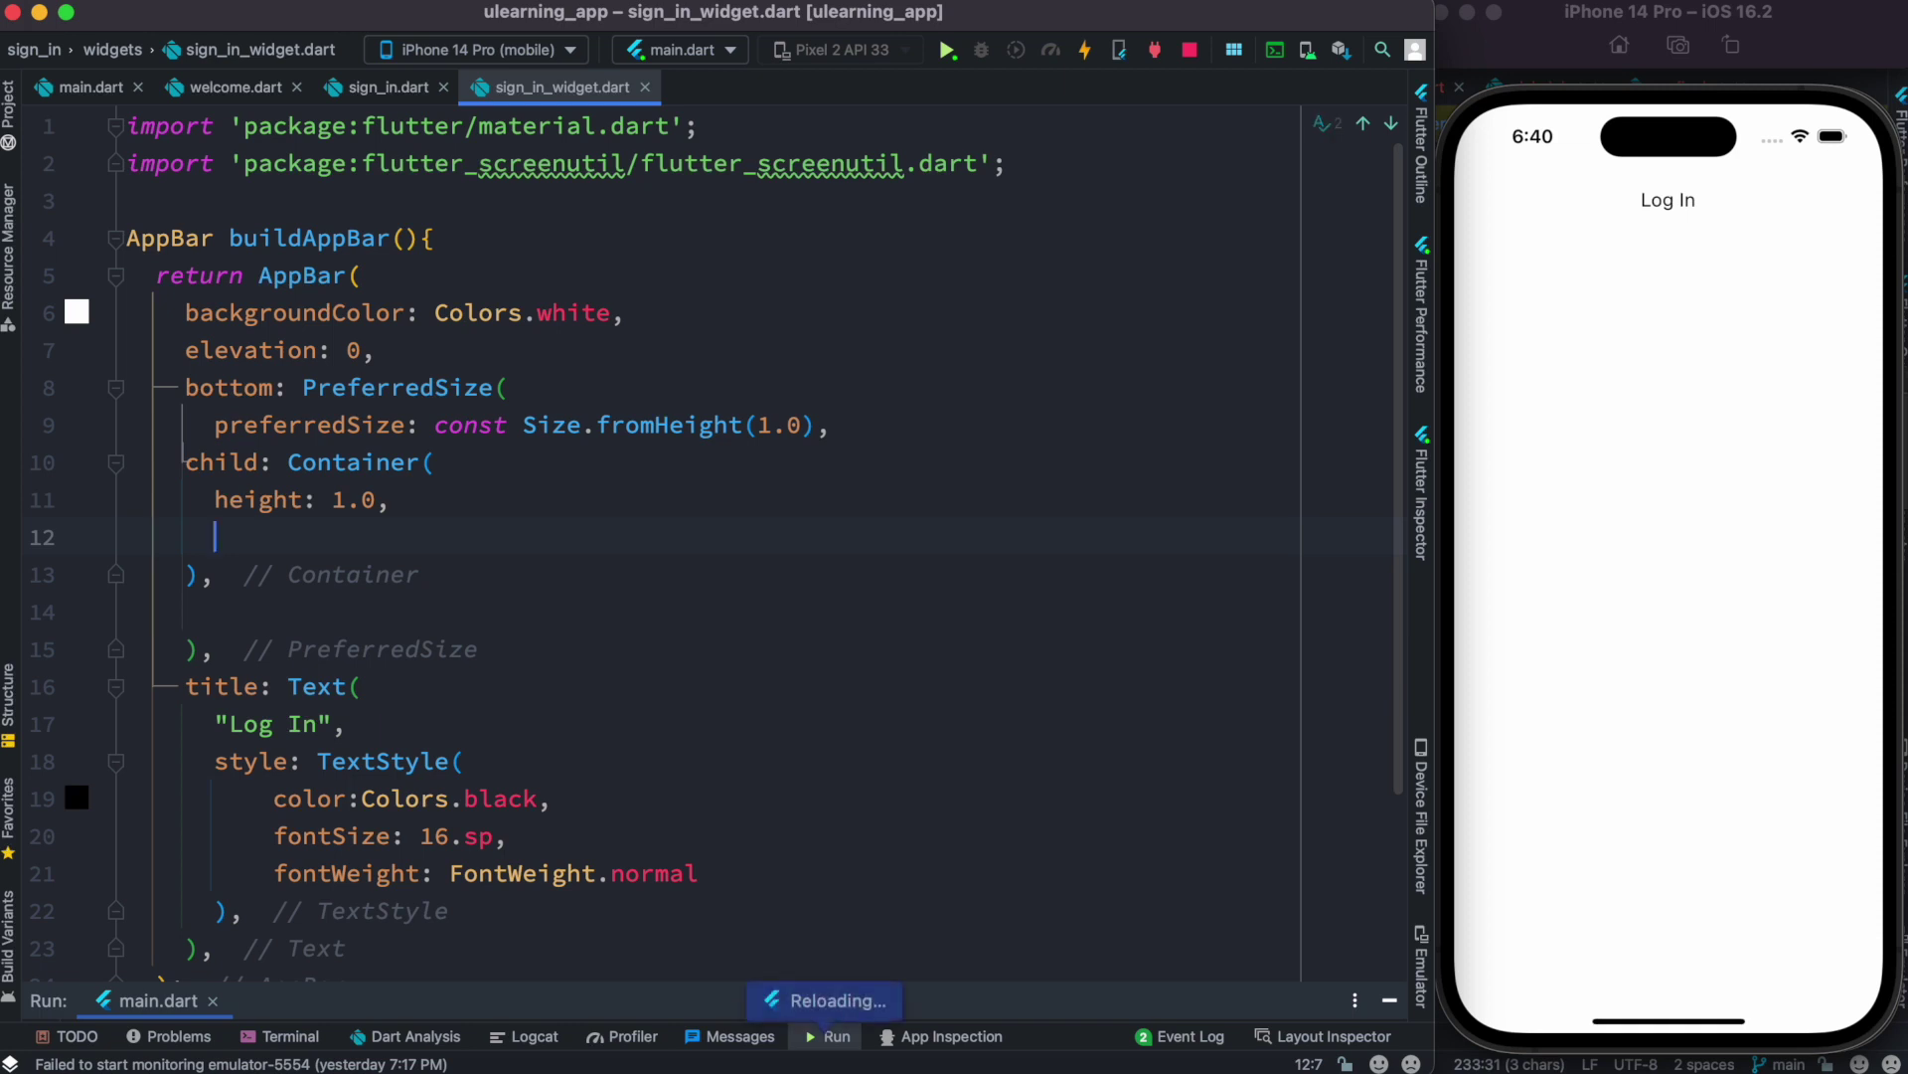
text(co)
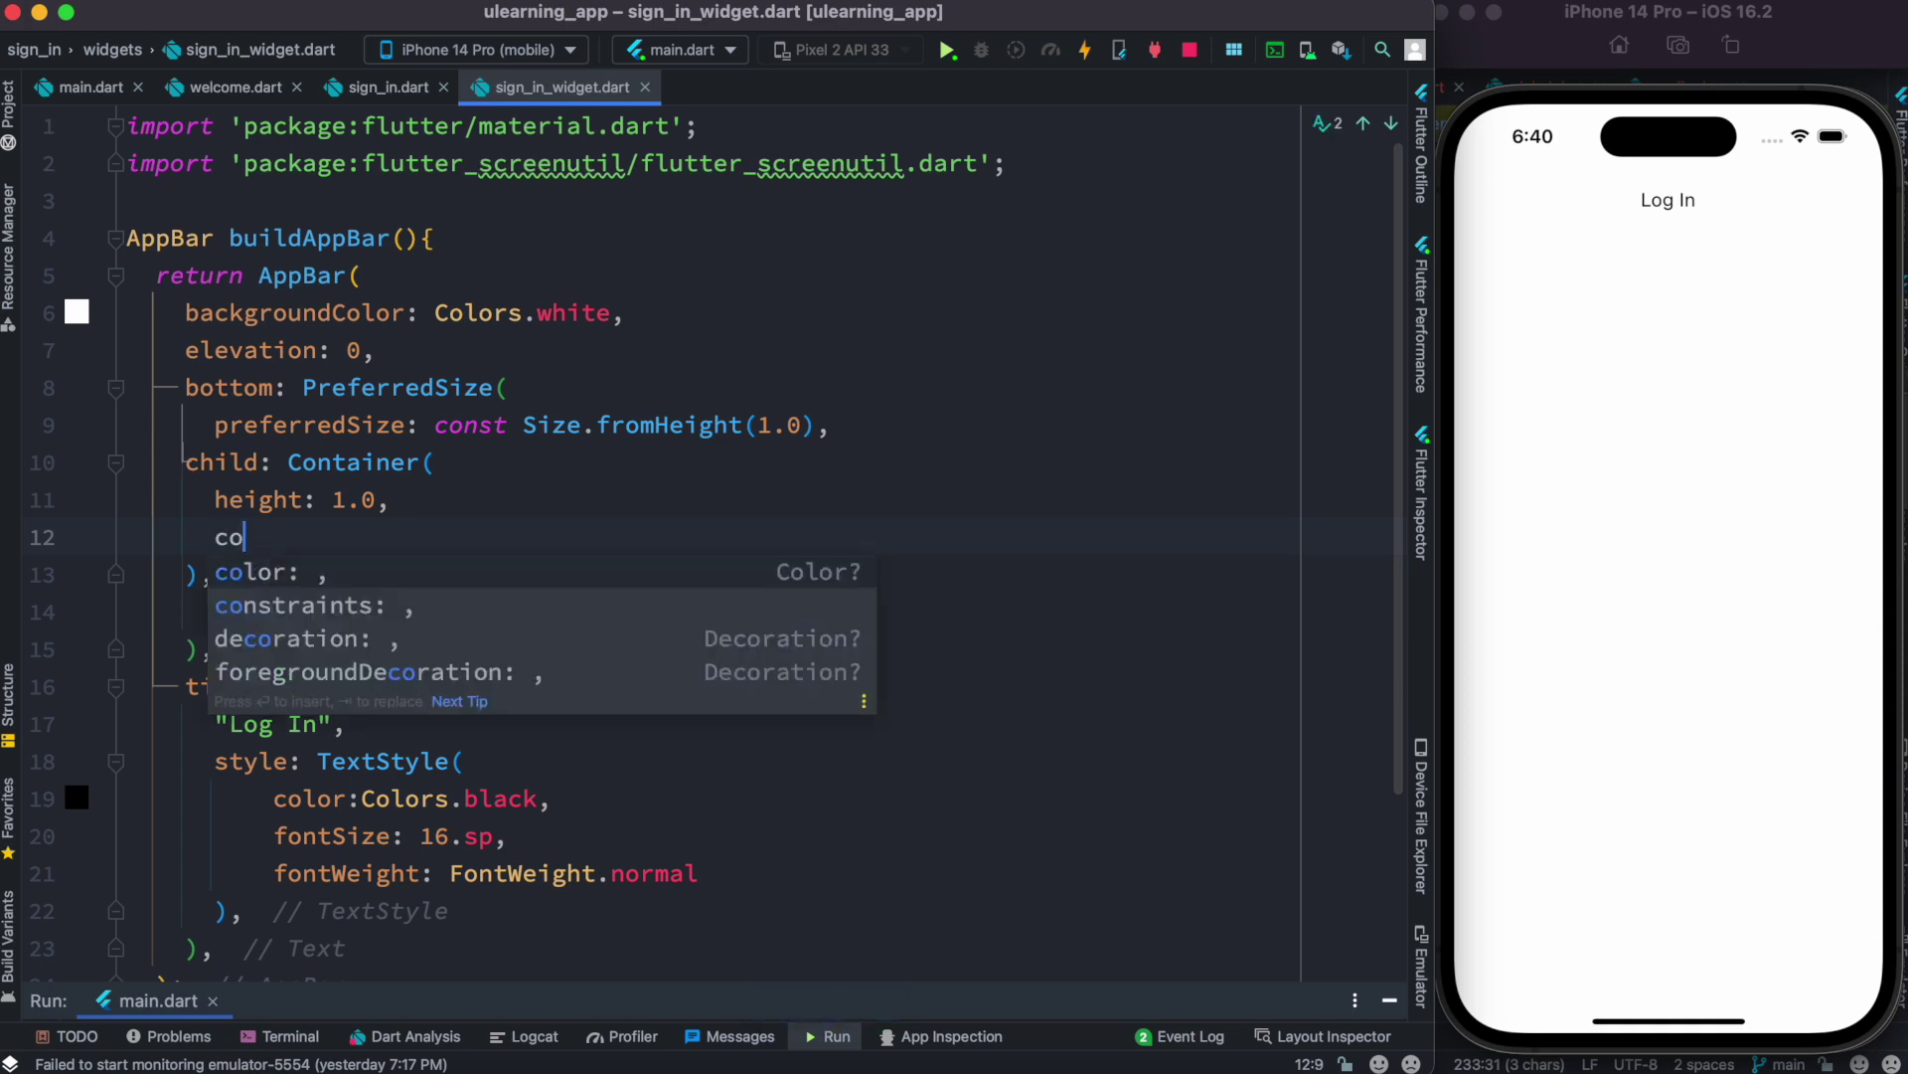
- Colour the Container Colors.grey.withOpacity(0.5) and hot reload to show the grey divider
key(Return)
text(C)
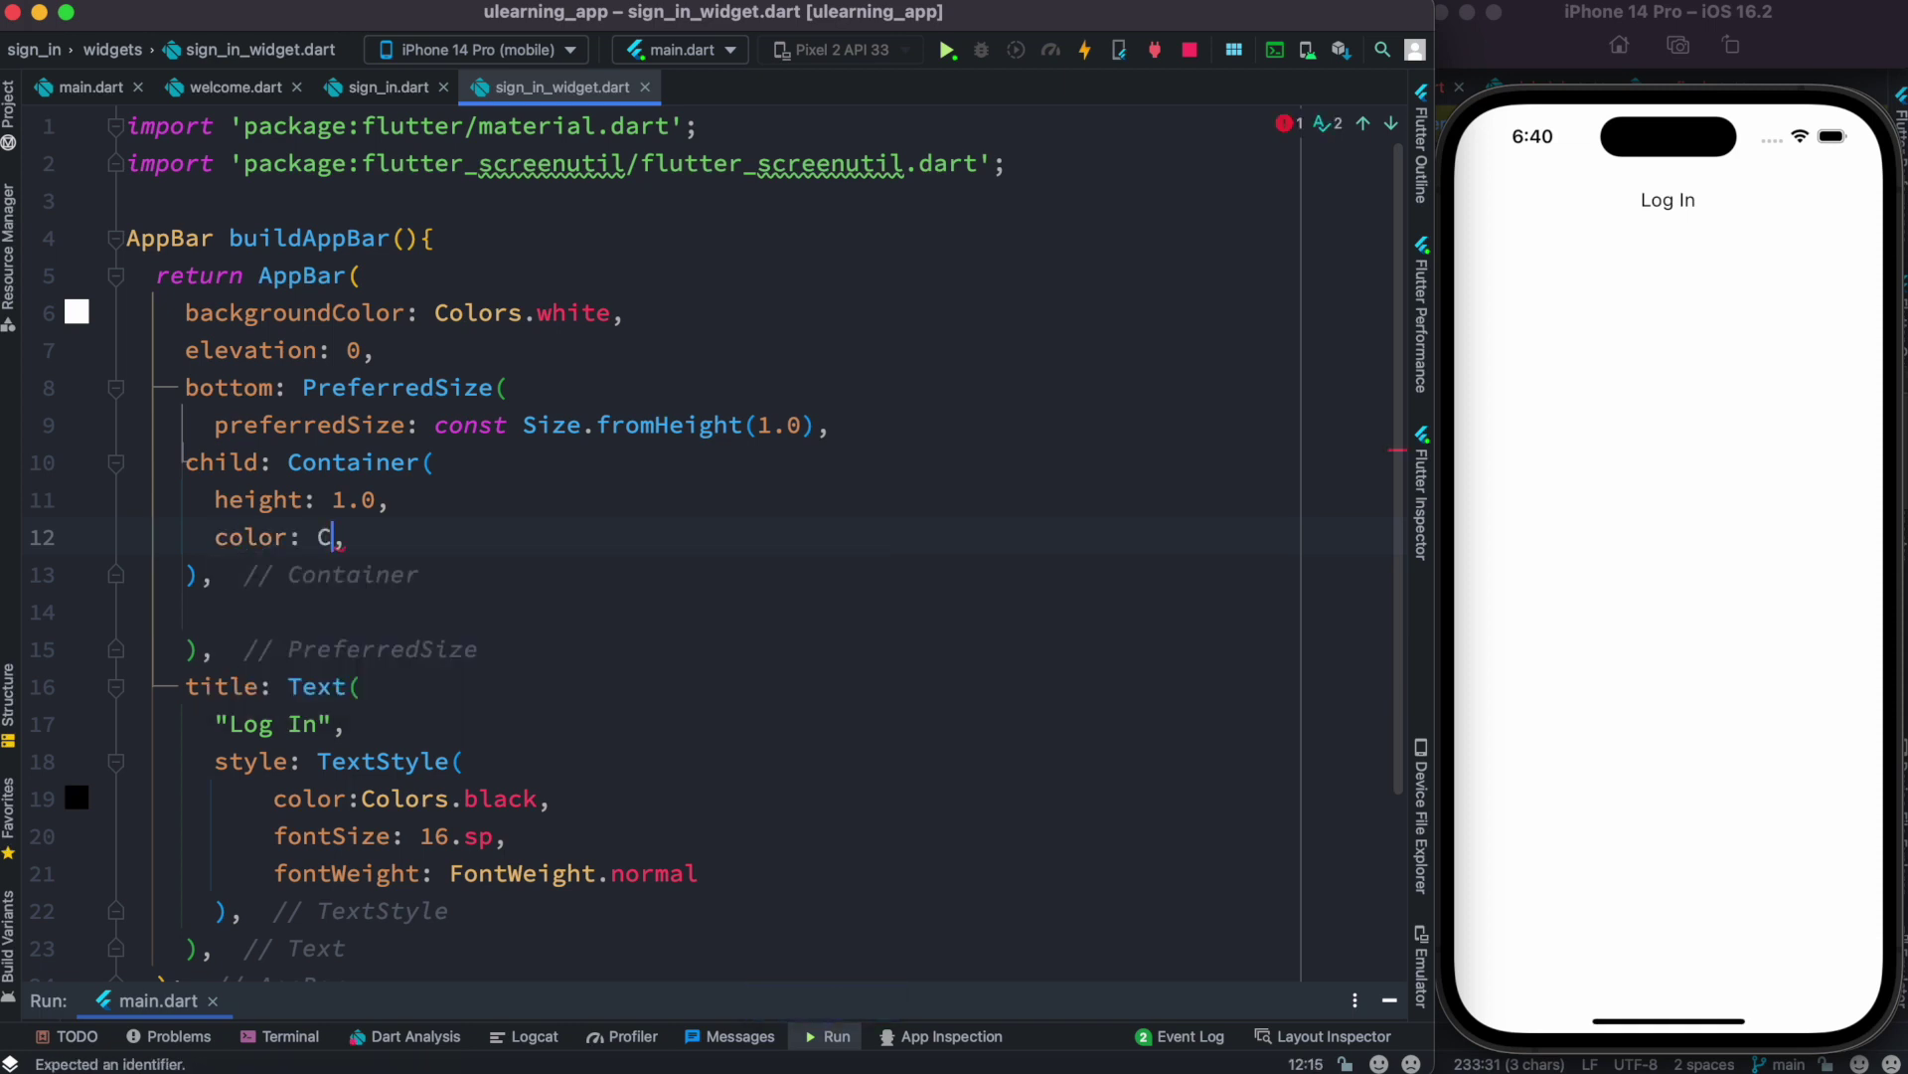
text(olors.)
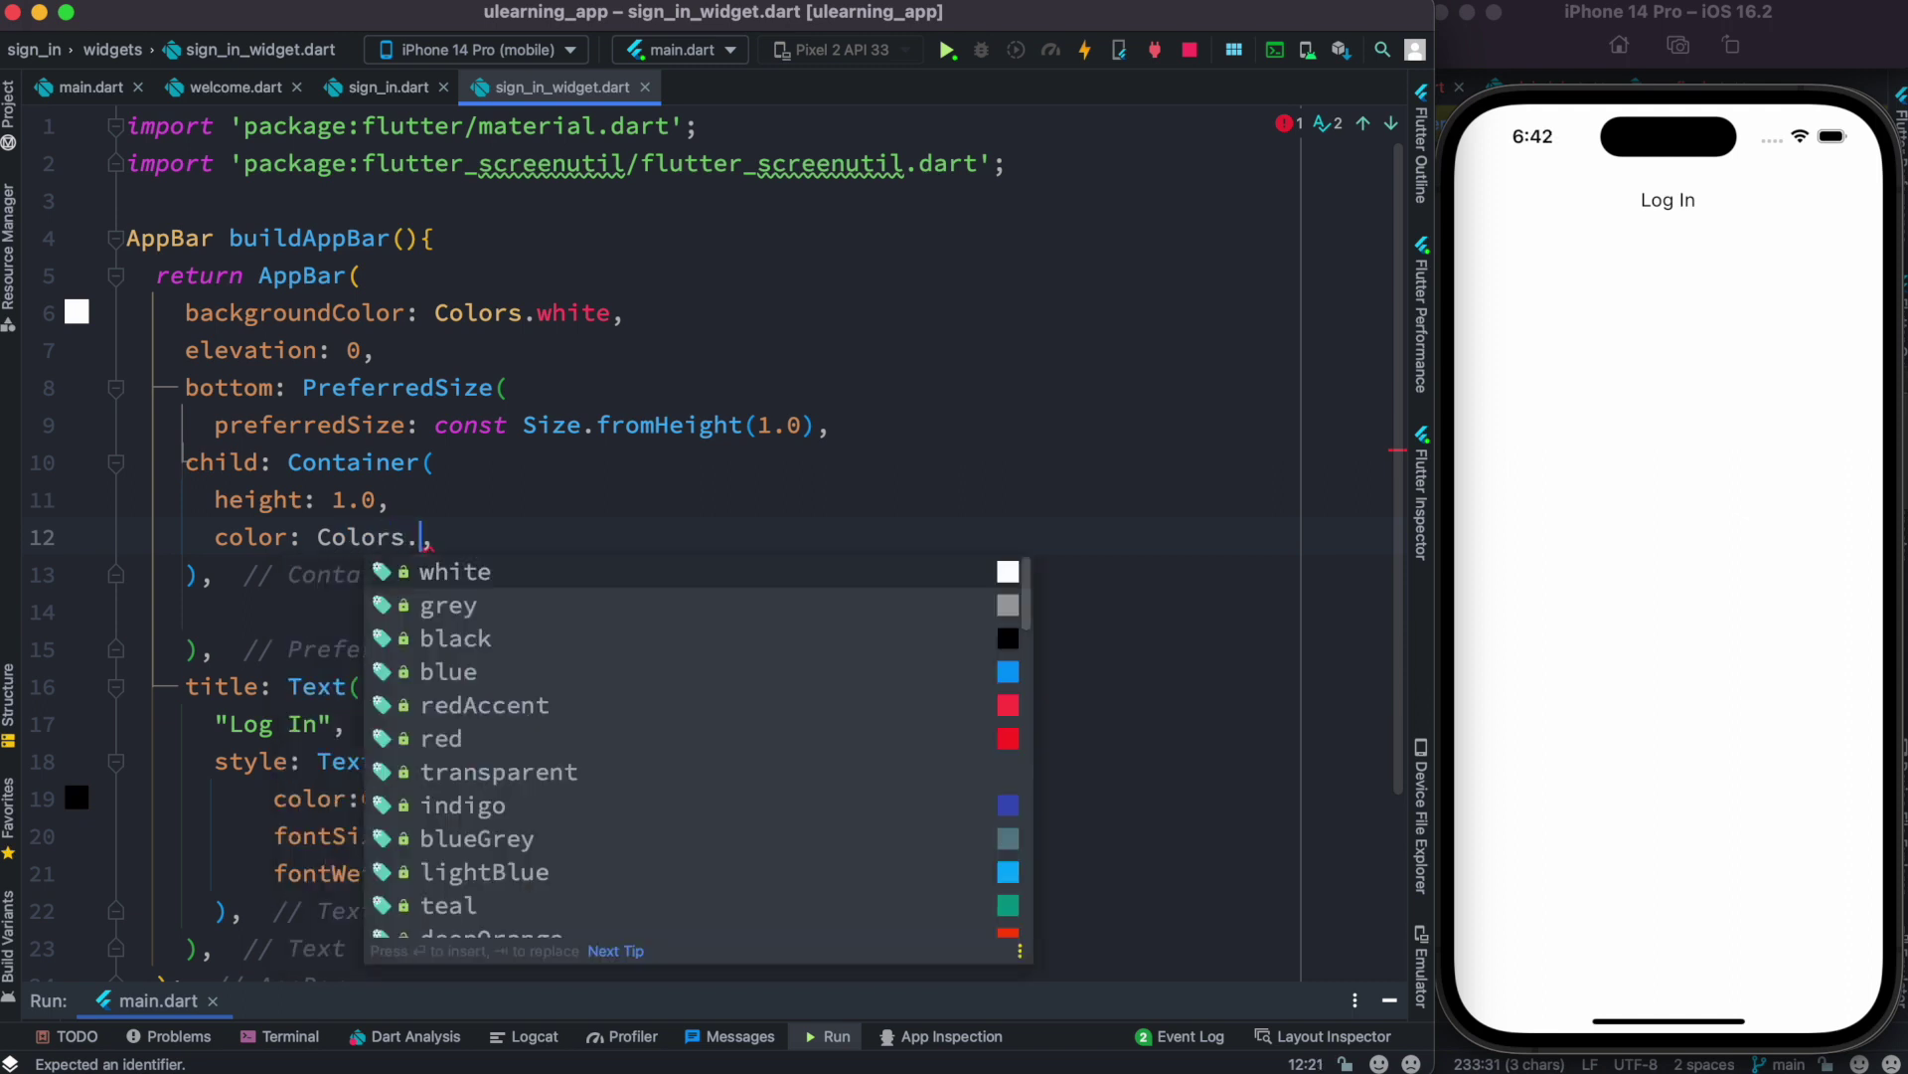
text(g)
key(Return)
text(.w)
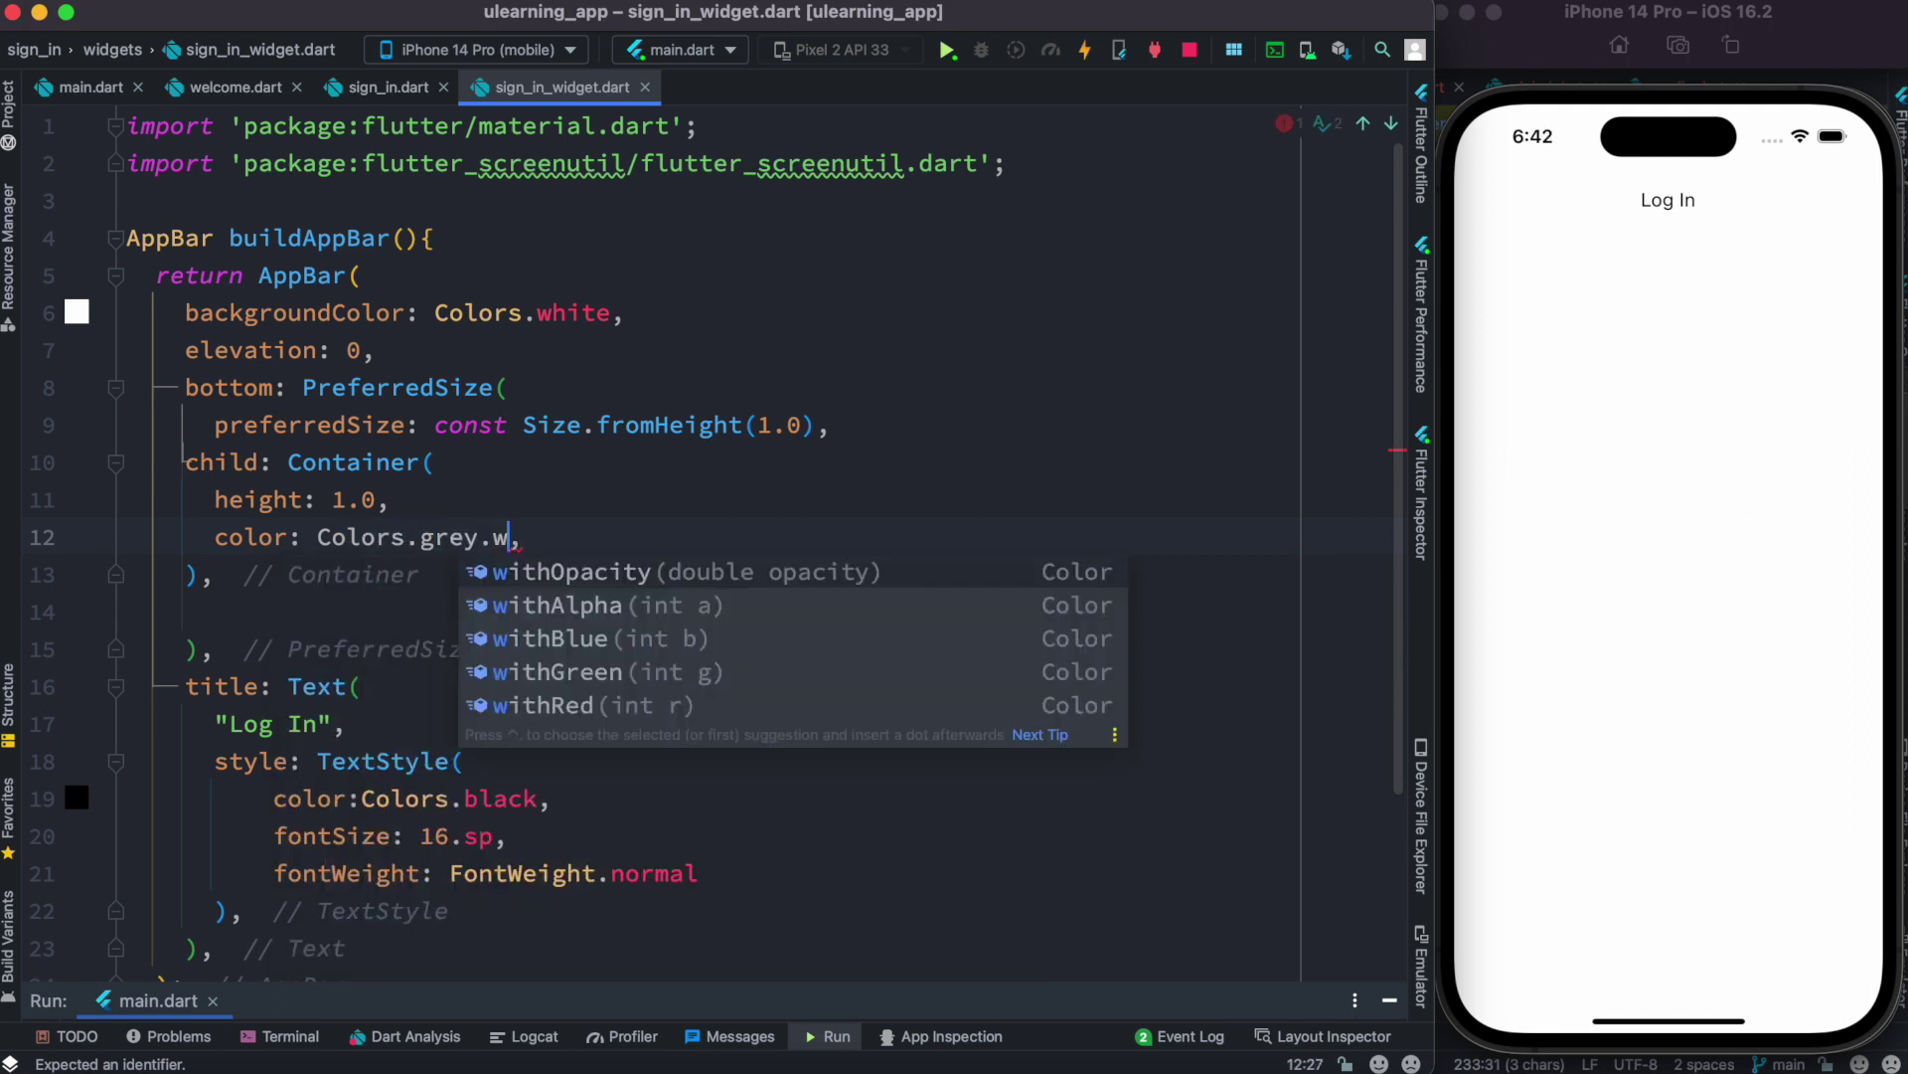
key(Return)
text(0.5)
key(super+s)
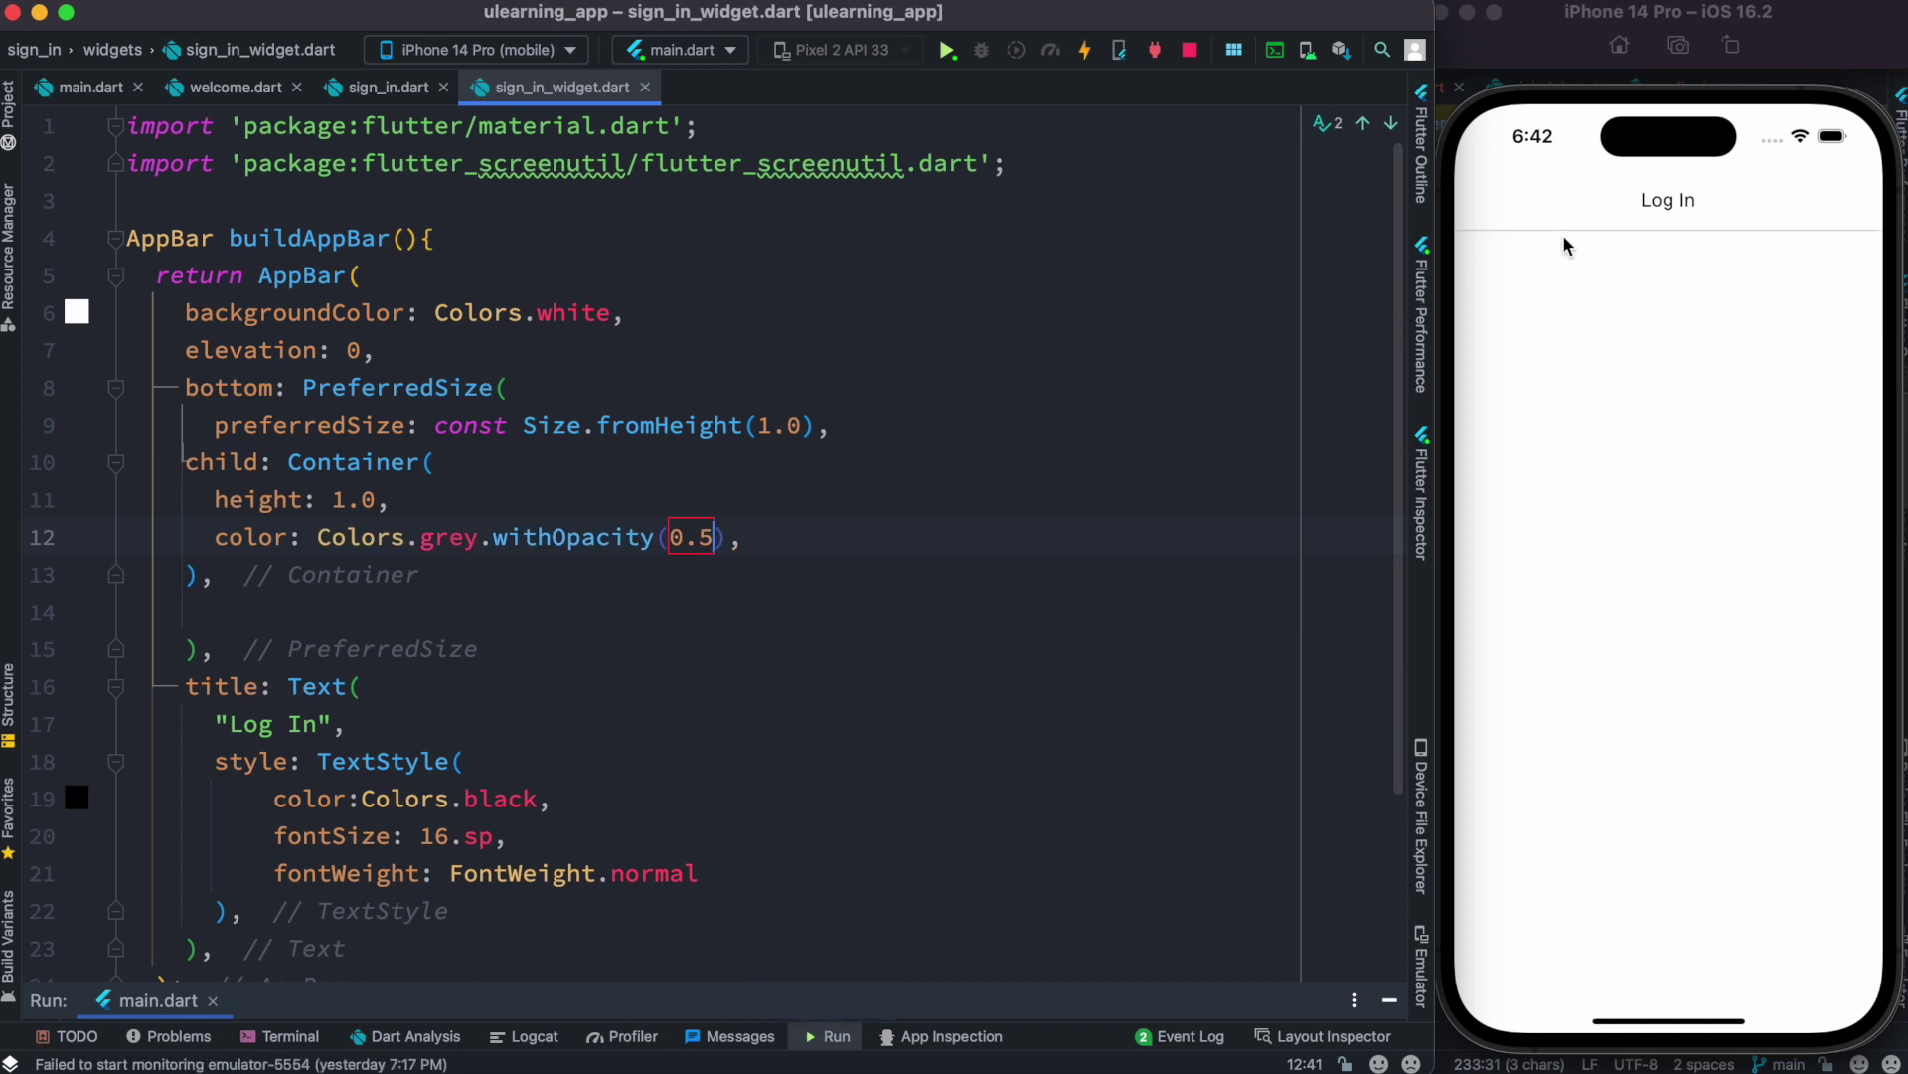
click(382, 276)
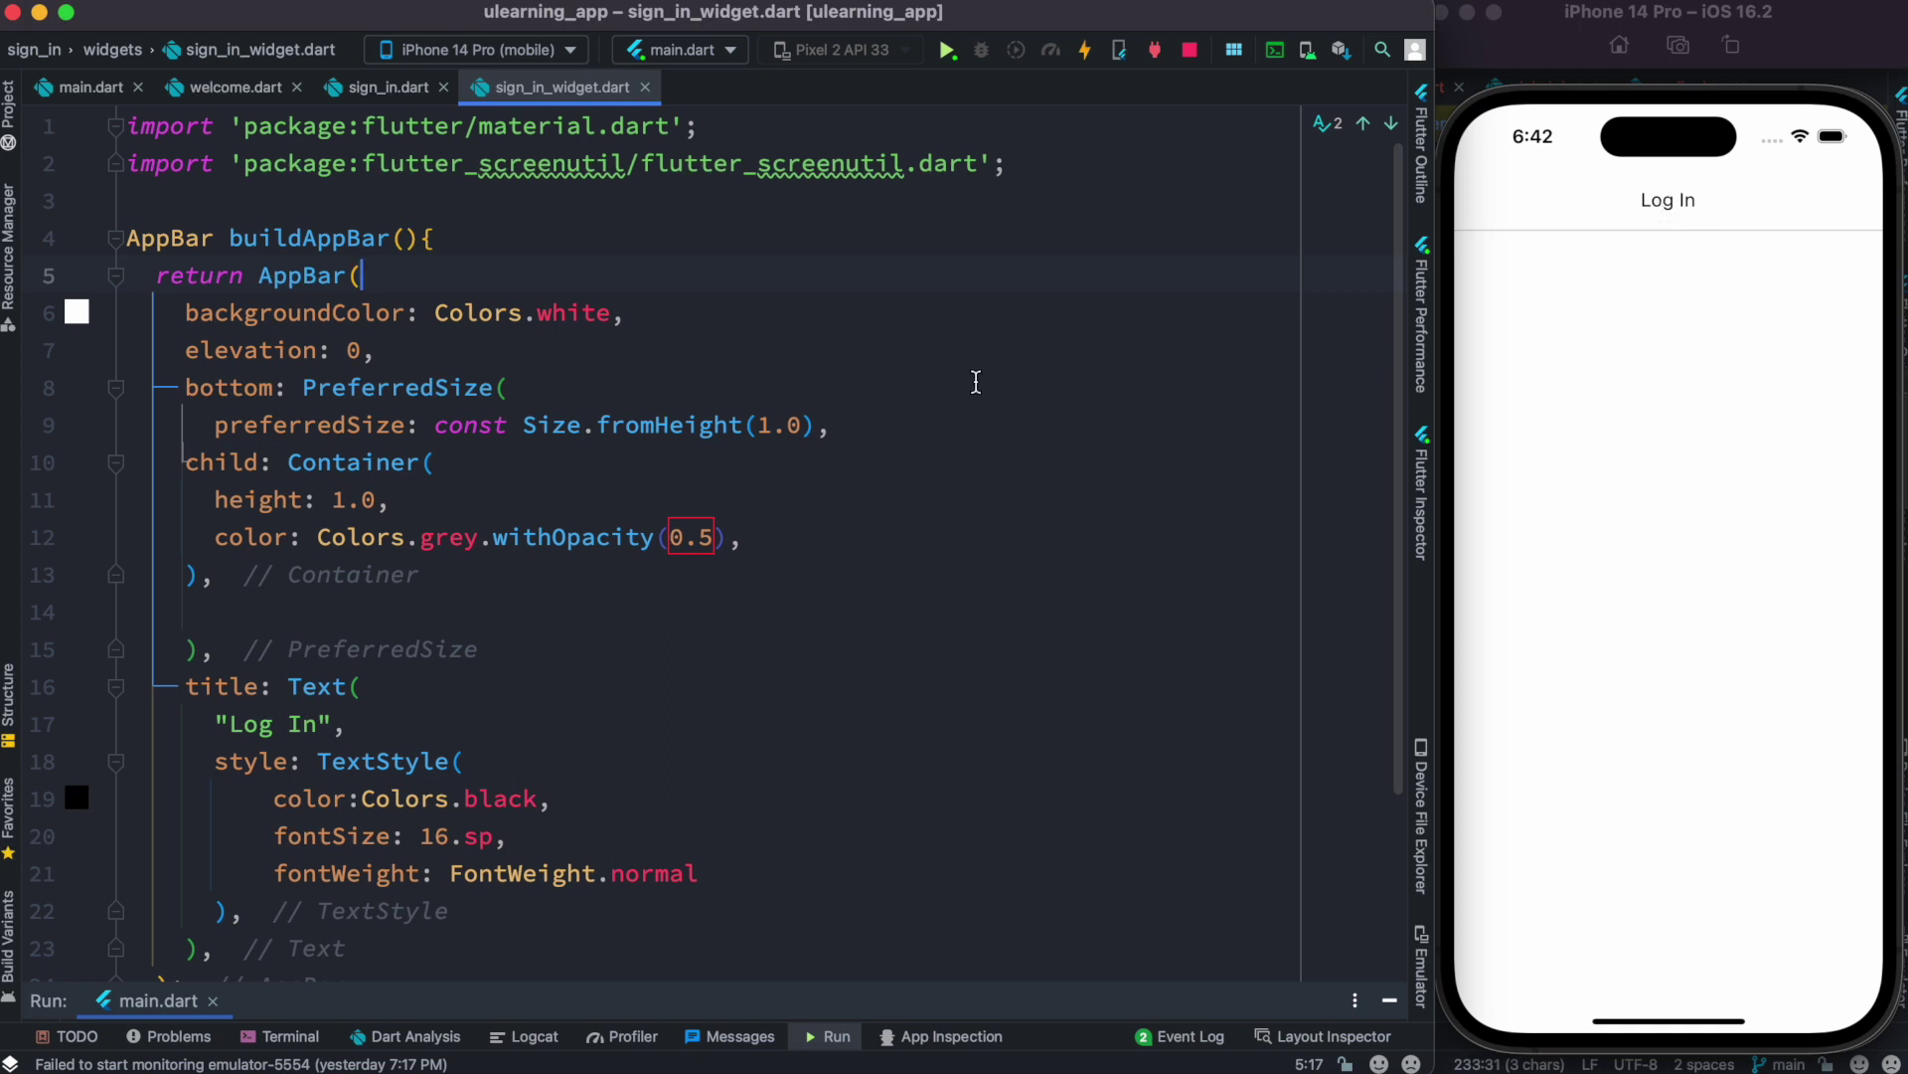
- Change preferredSize to Size.fromHeight(10.0) and hot reload to lower the divider
click(774, 426)
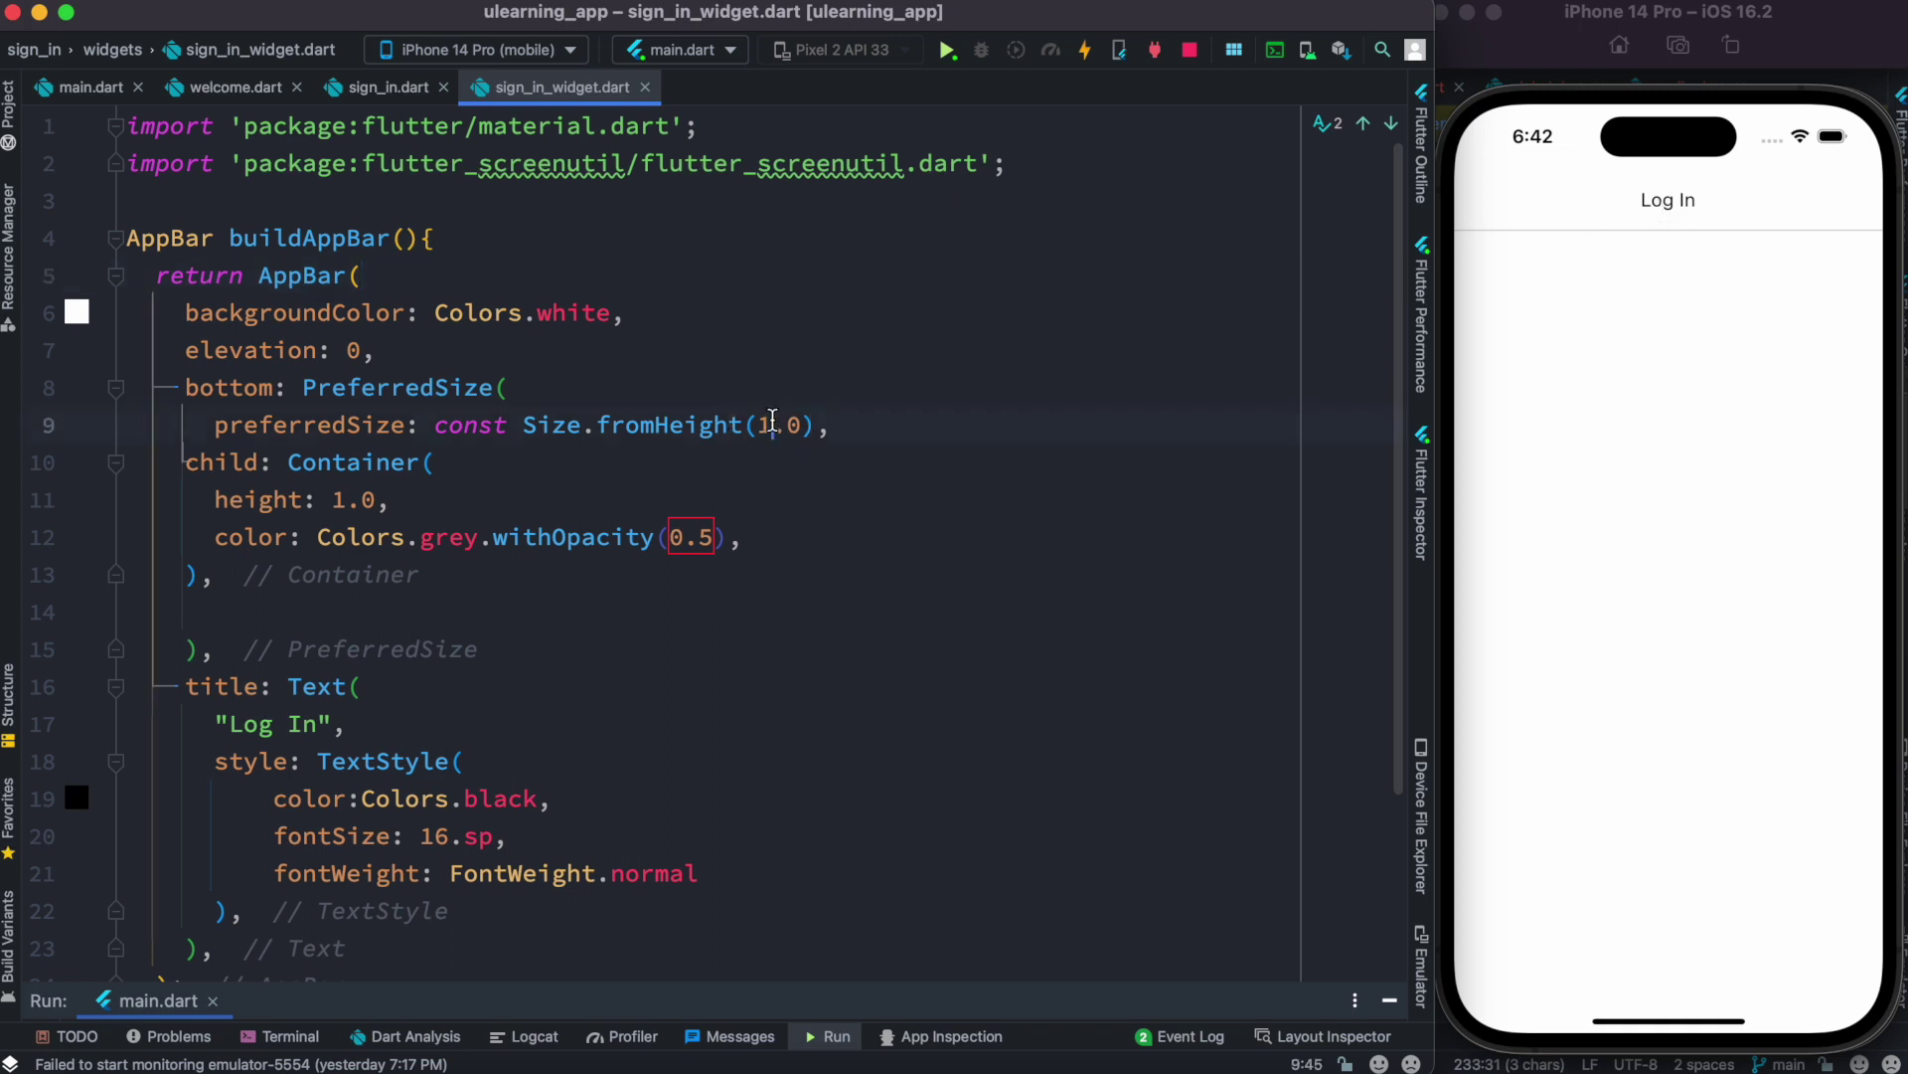
text(0)
key(super+s)
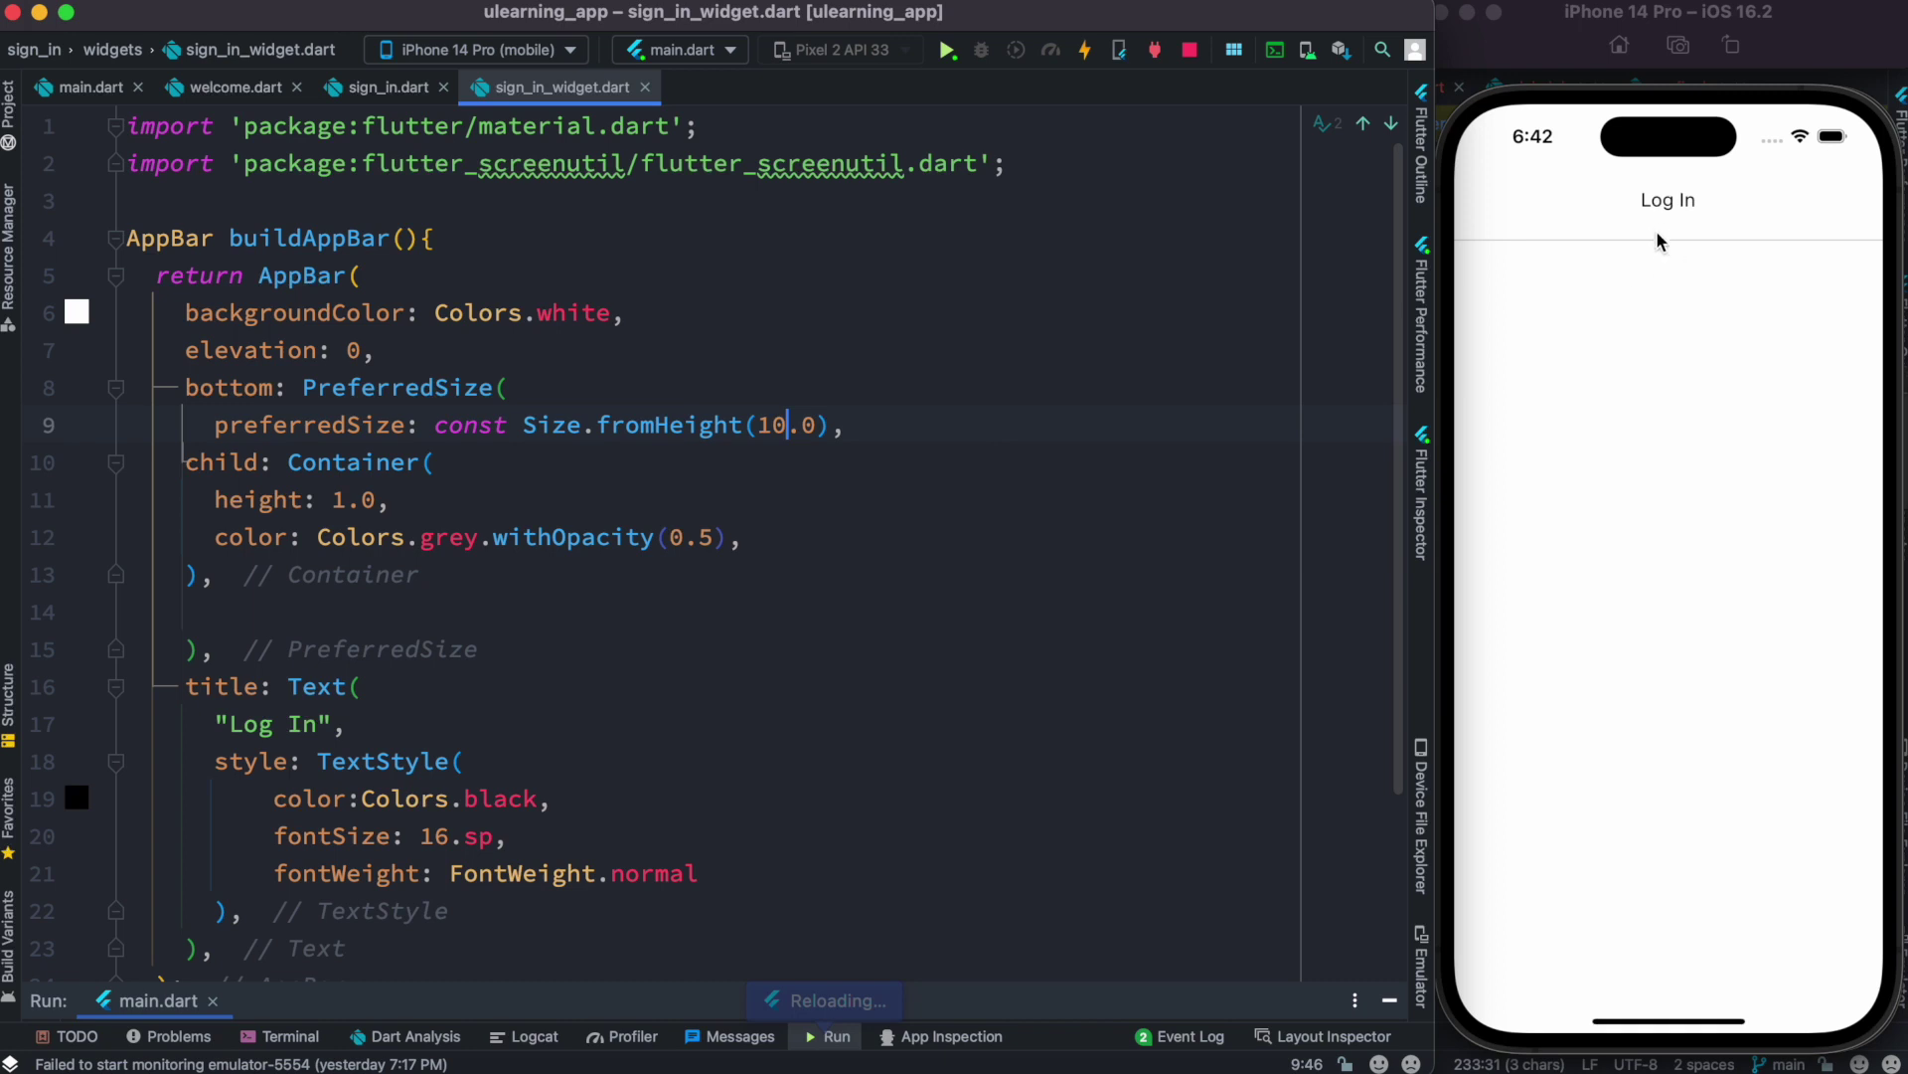
scroll(703, 793, down, 1)
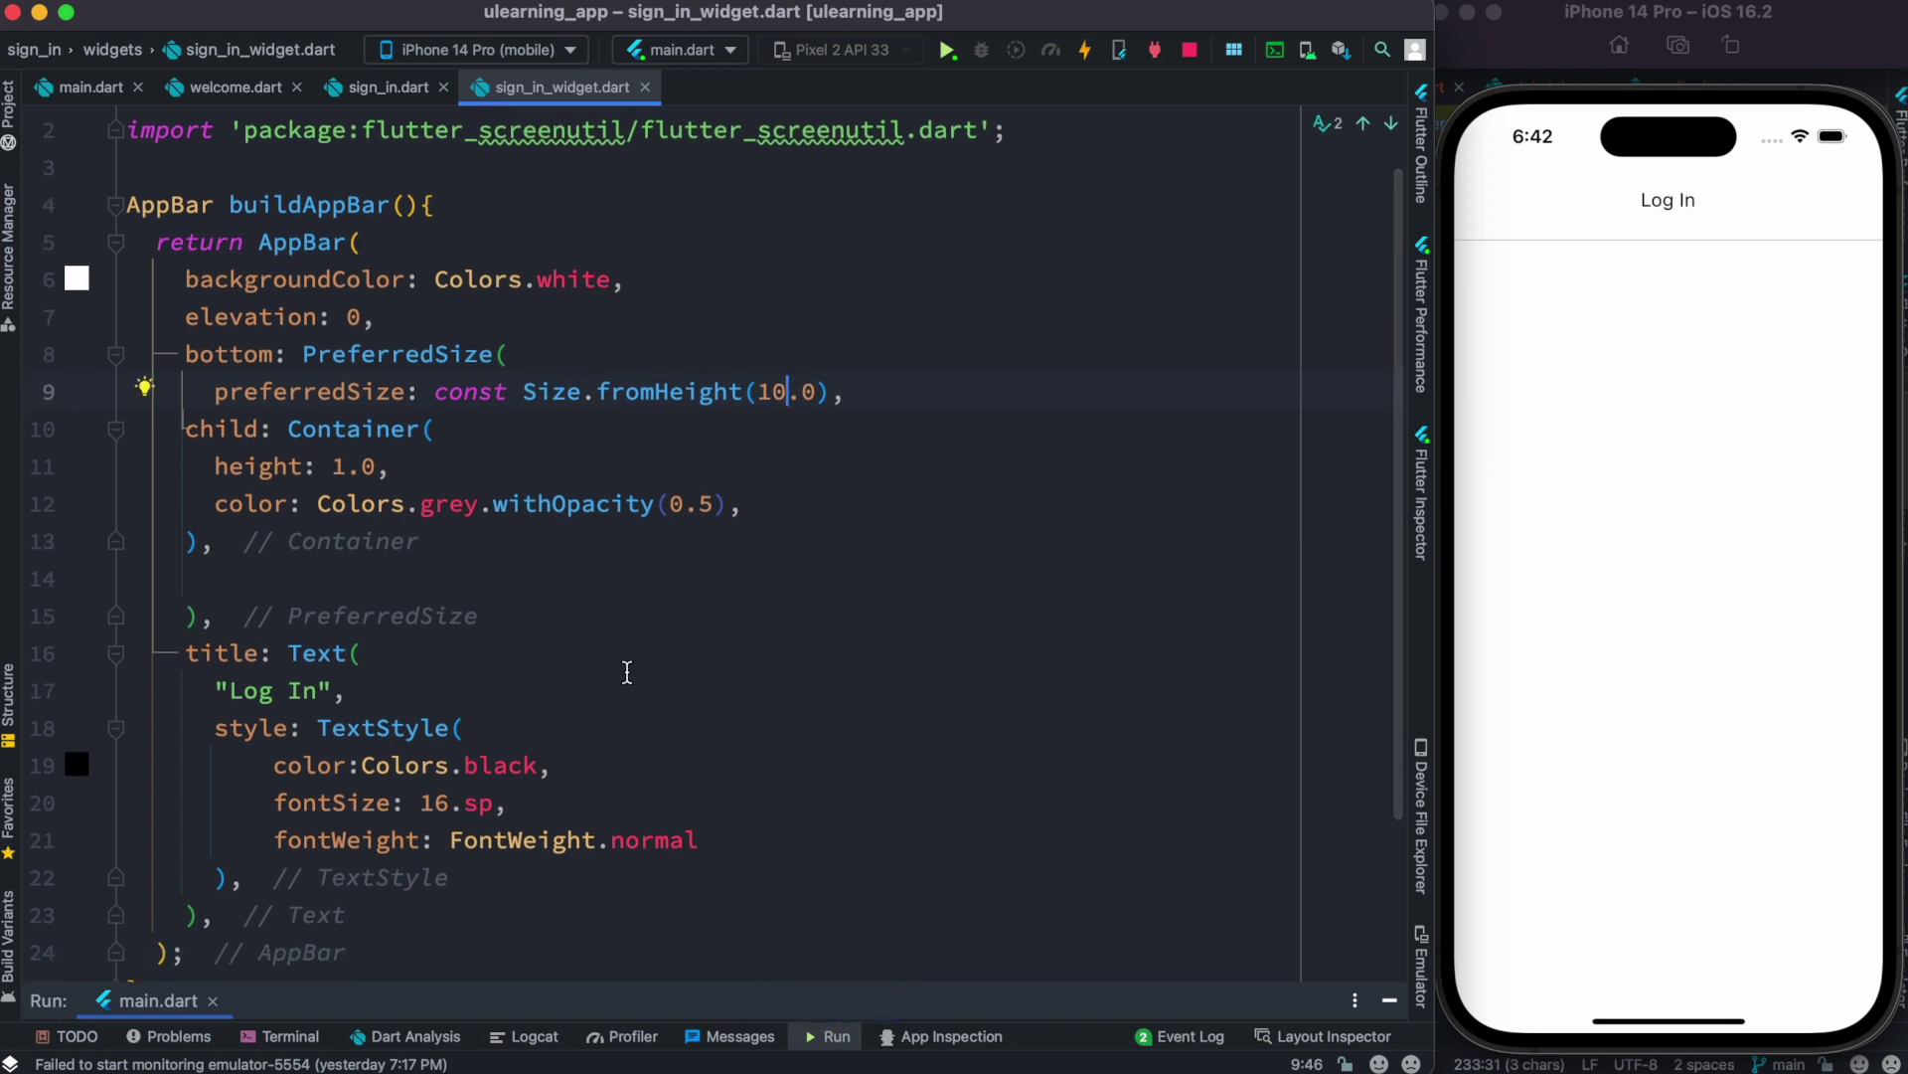
click(388, 244)
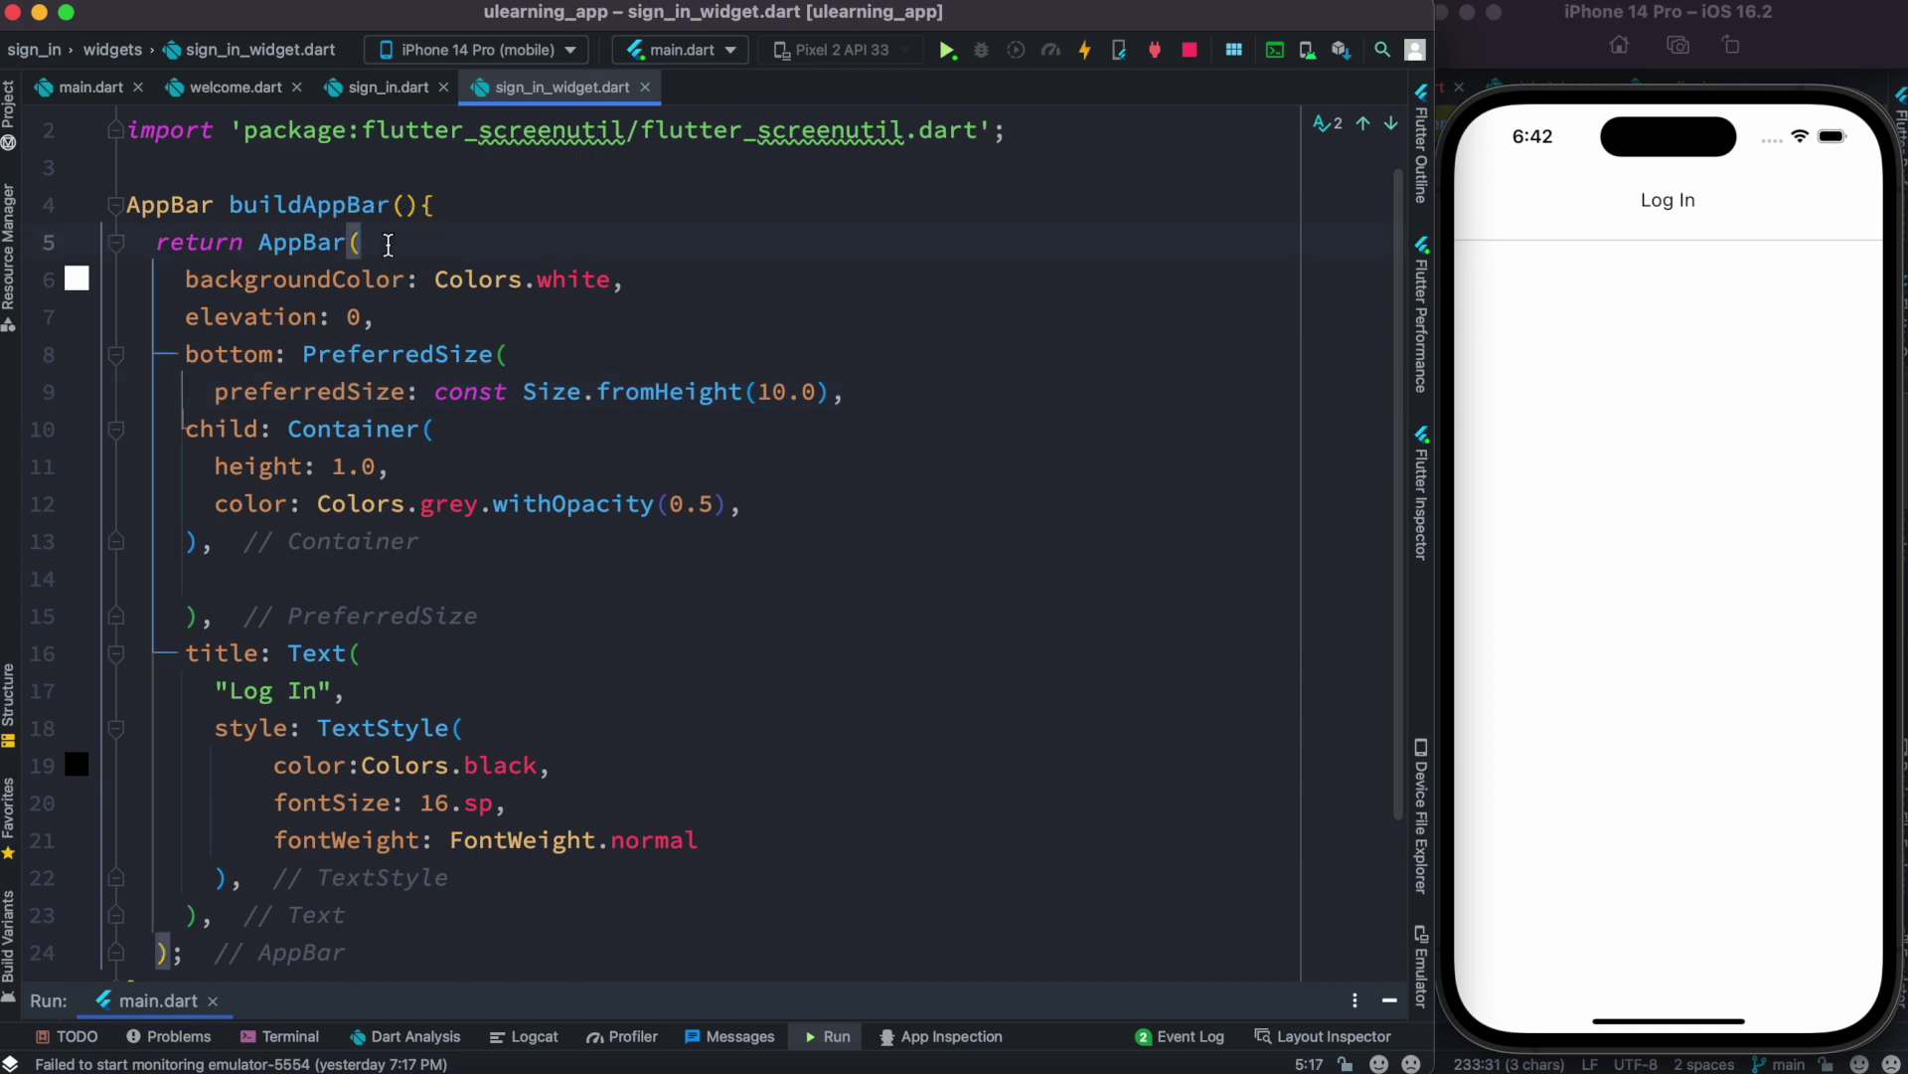